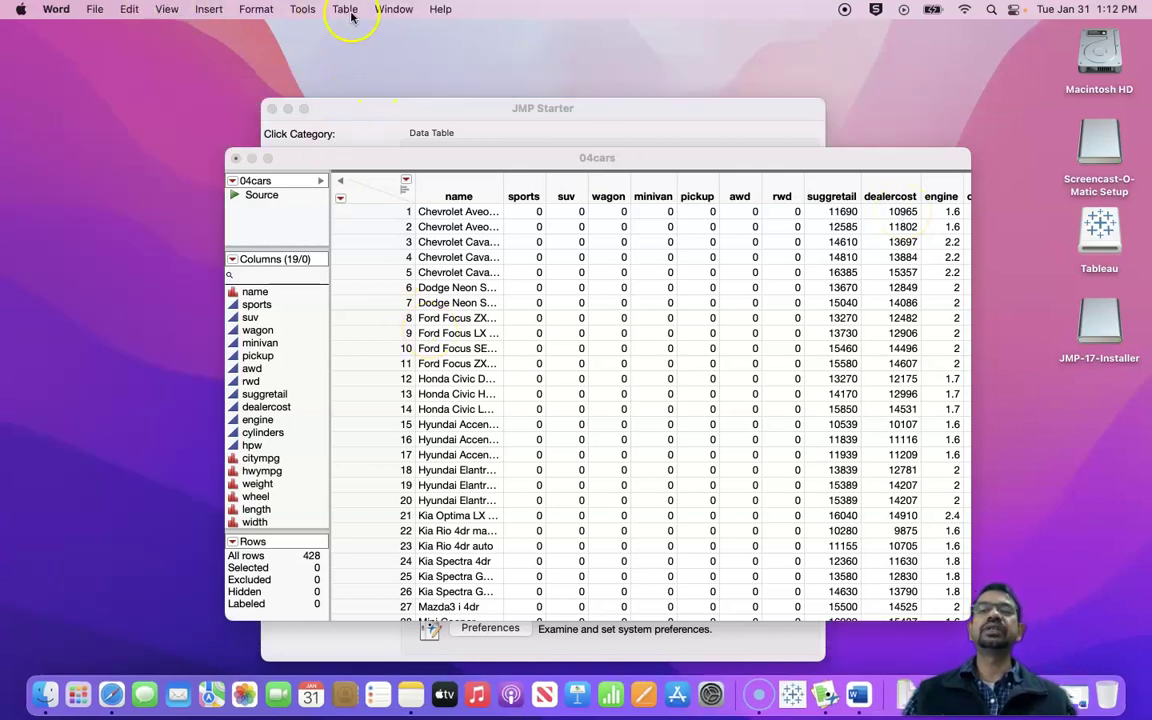
- Switch to the 04cars data table in JMP and create a Distribution report with suggretail and dealercost as Y columns
left_click(350, 158)
left_click(343, 12)
left_click(336, 33)
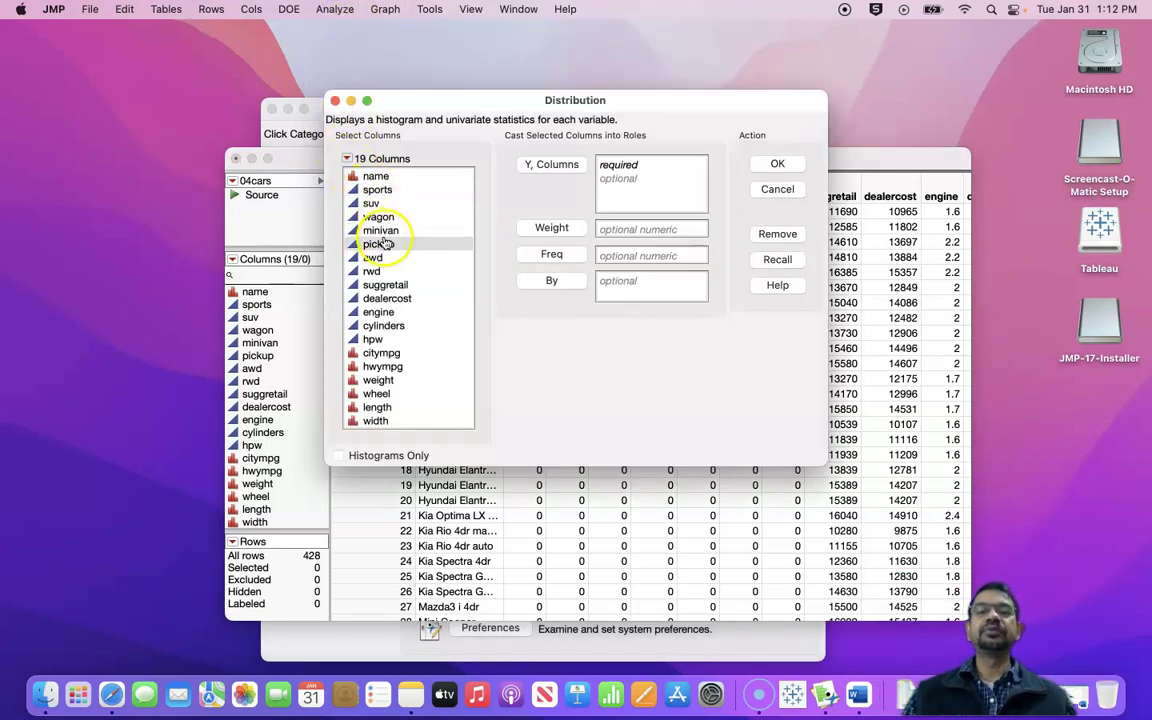
left_click(388, 286)
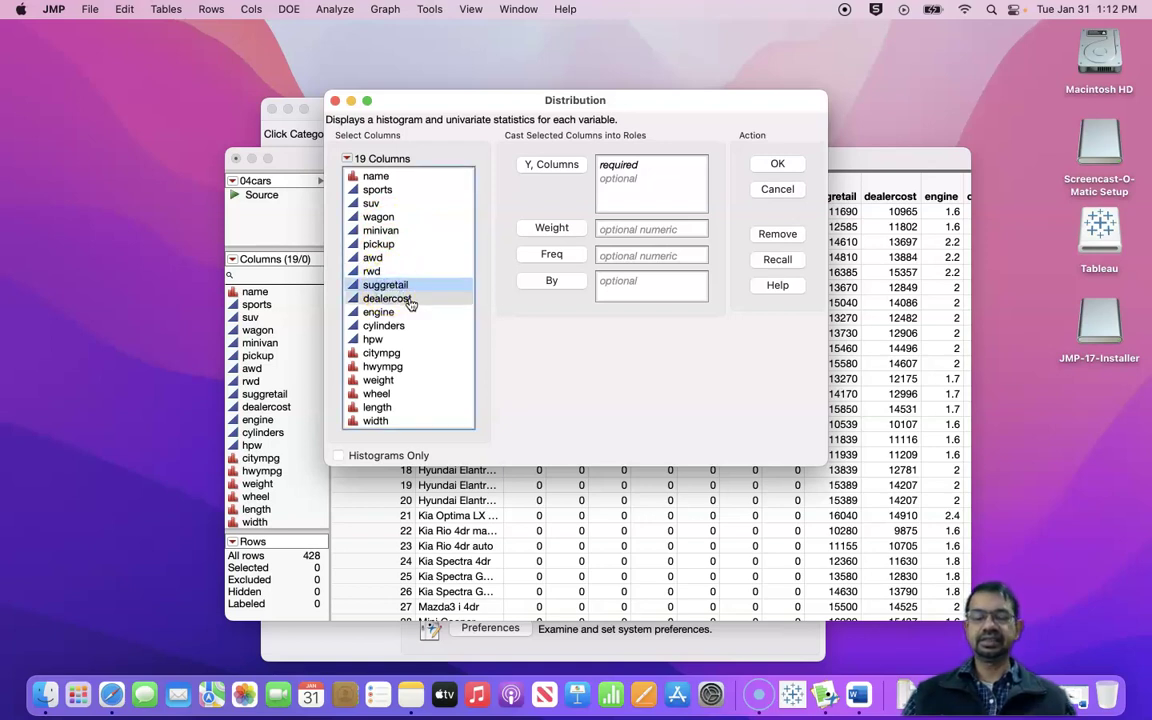
left_click(409, 301, "shift")
left_click(548, 168)
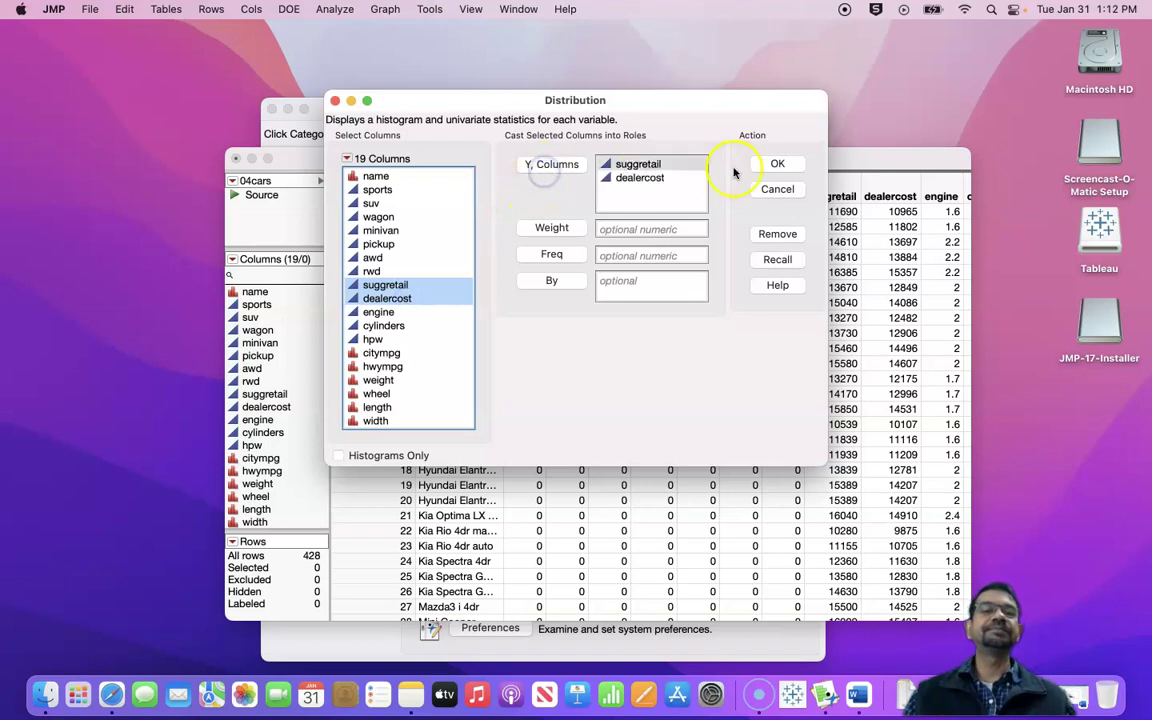
left_click(776, 164)
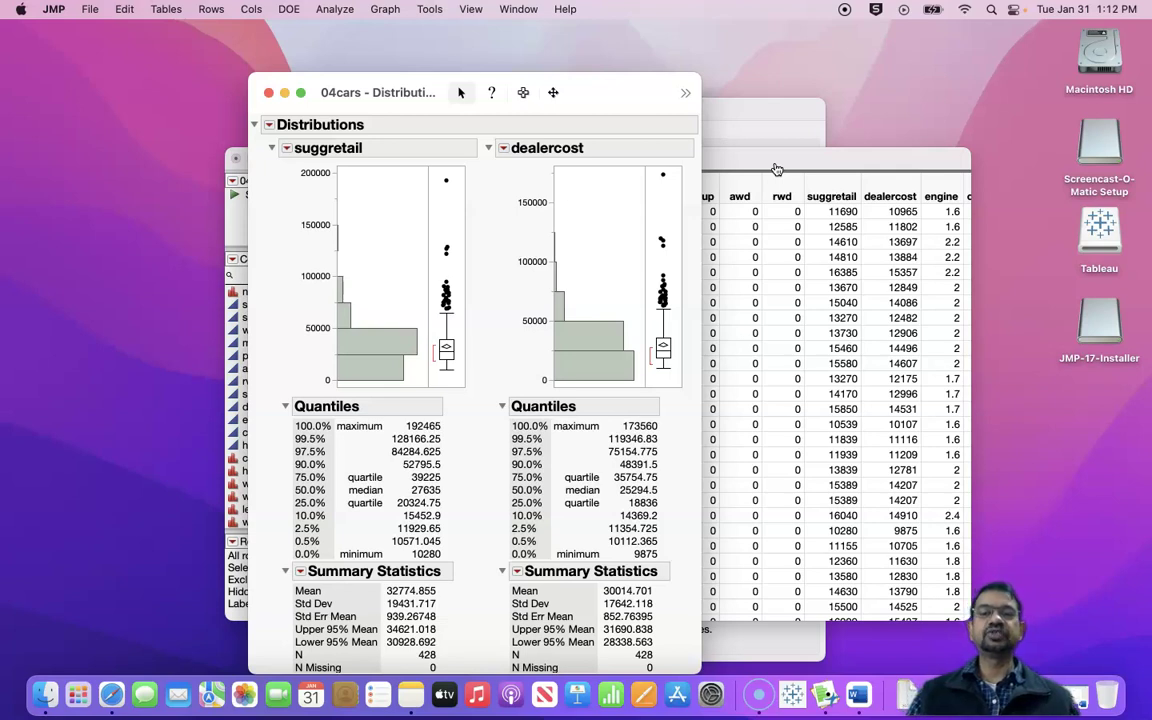
- Hide the Quantiles tables for both suggretail and dealercost in the Distribution report
left_click(287, 150)
mouse_move(320, 166)
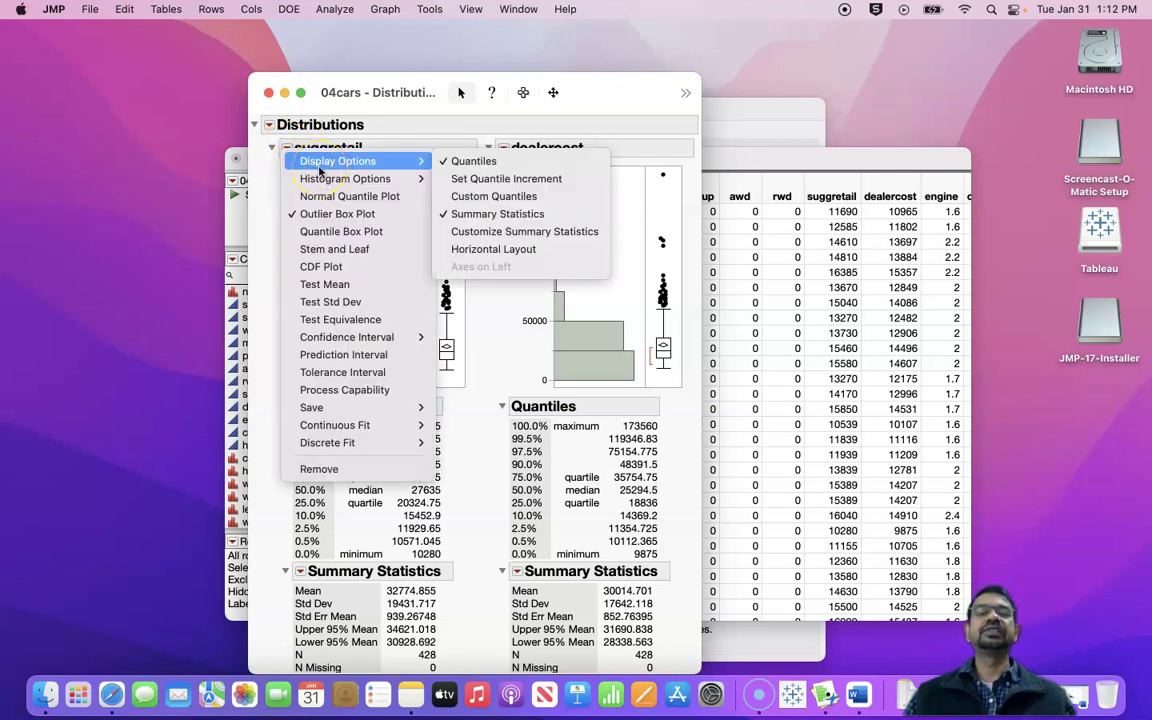
left_click(444, 162)
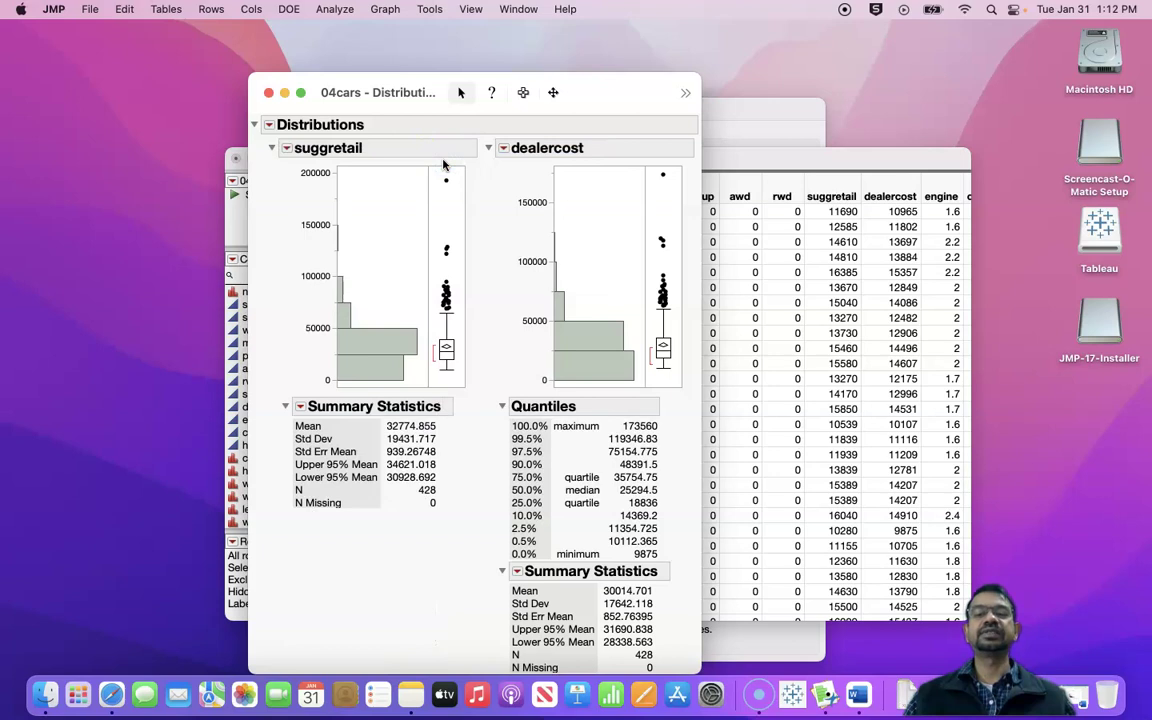
left_click(289, 150)
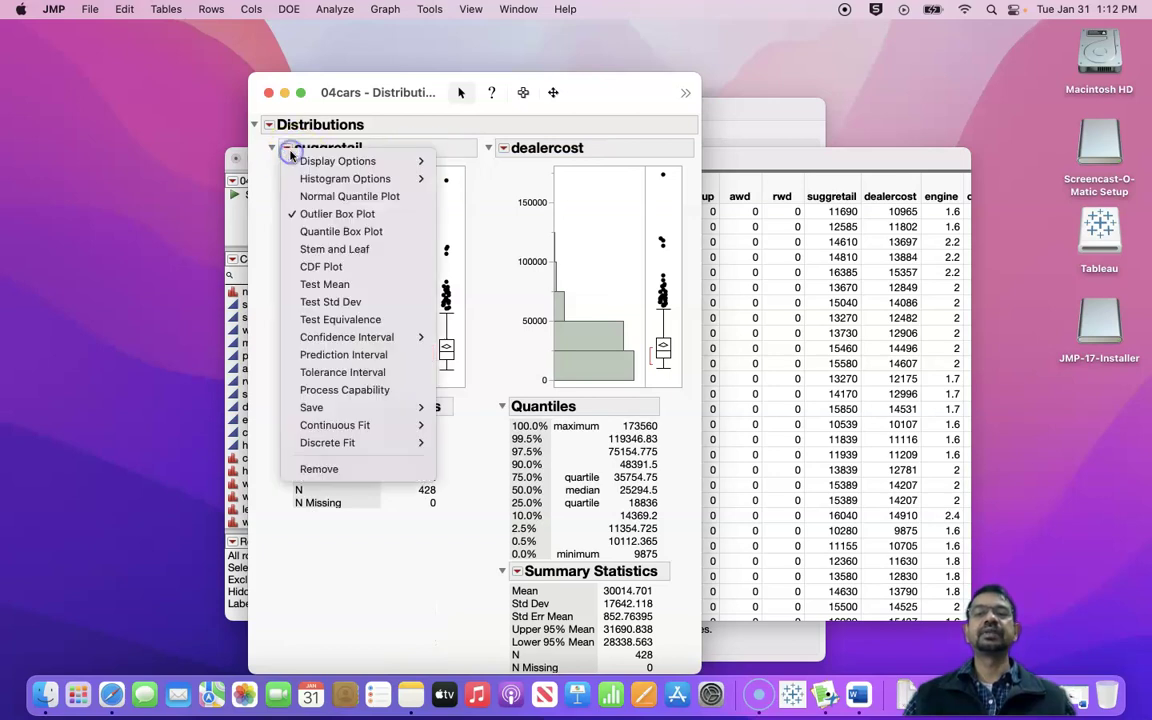
mouse_move(320, 161)
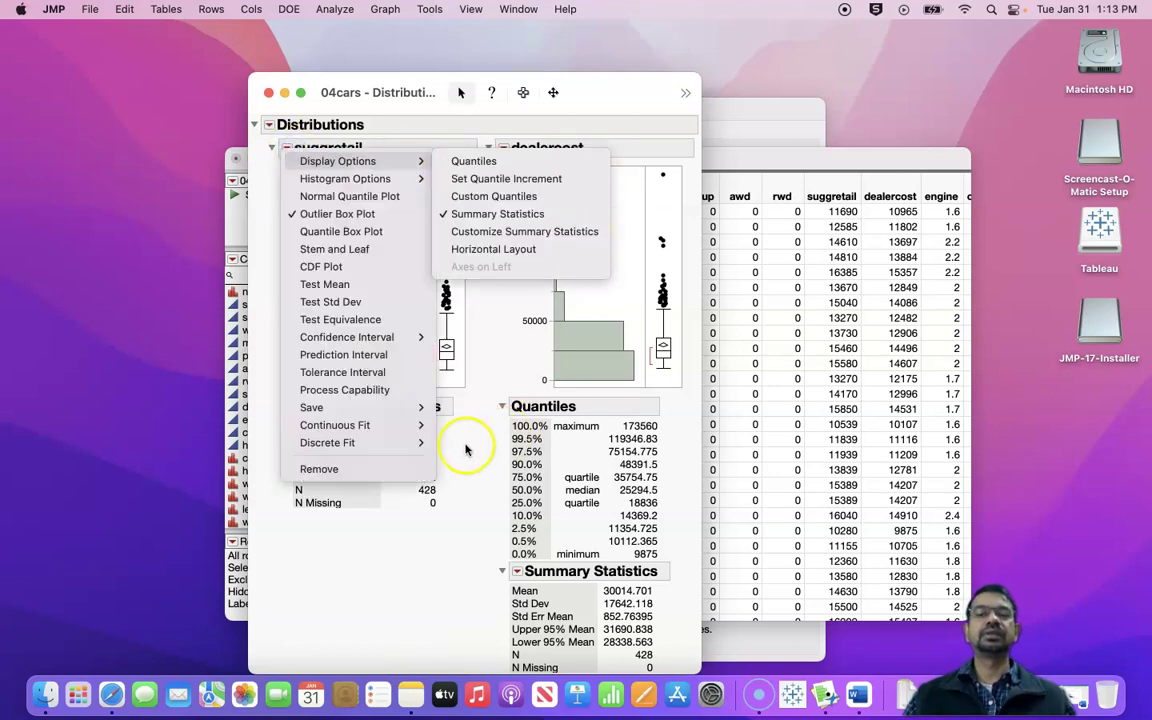
left_click(478, 504)
left_click(505, 148)
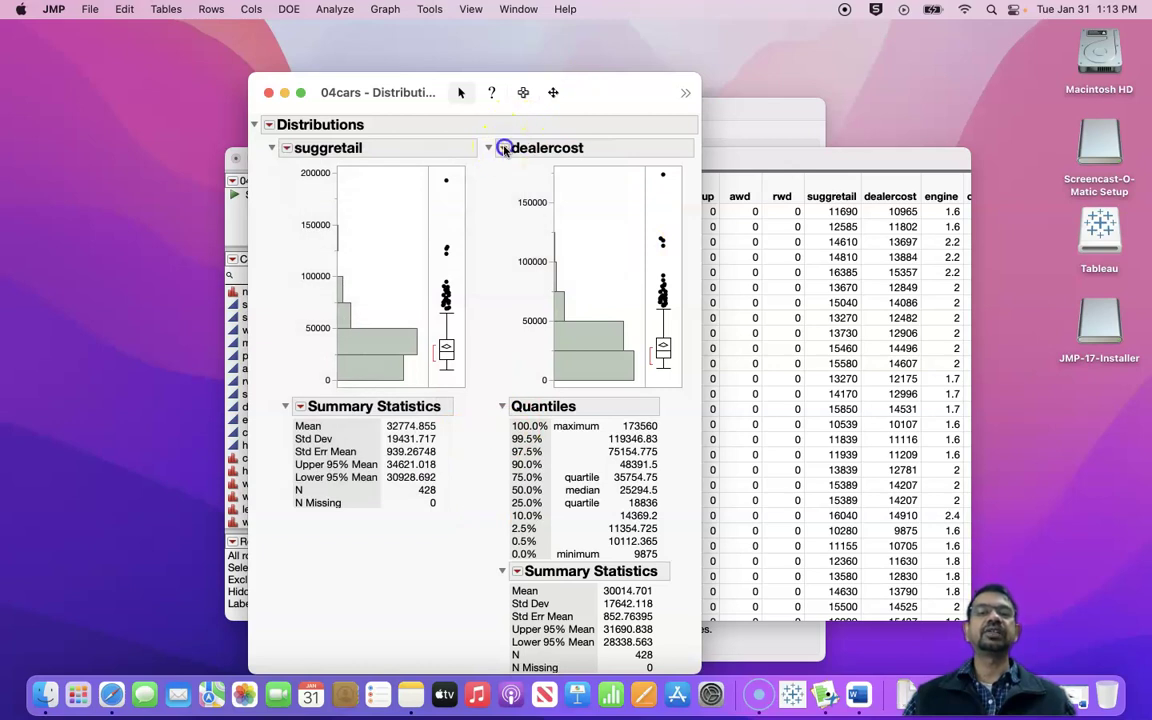
mouse_move(610, 163)
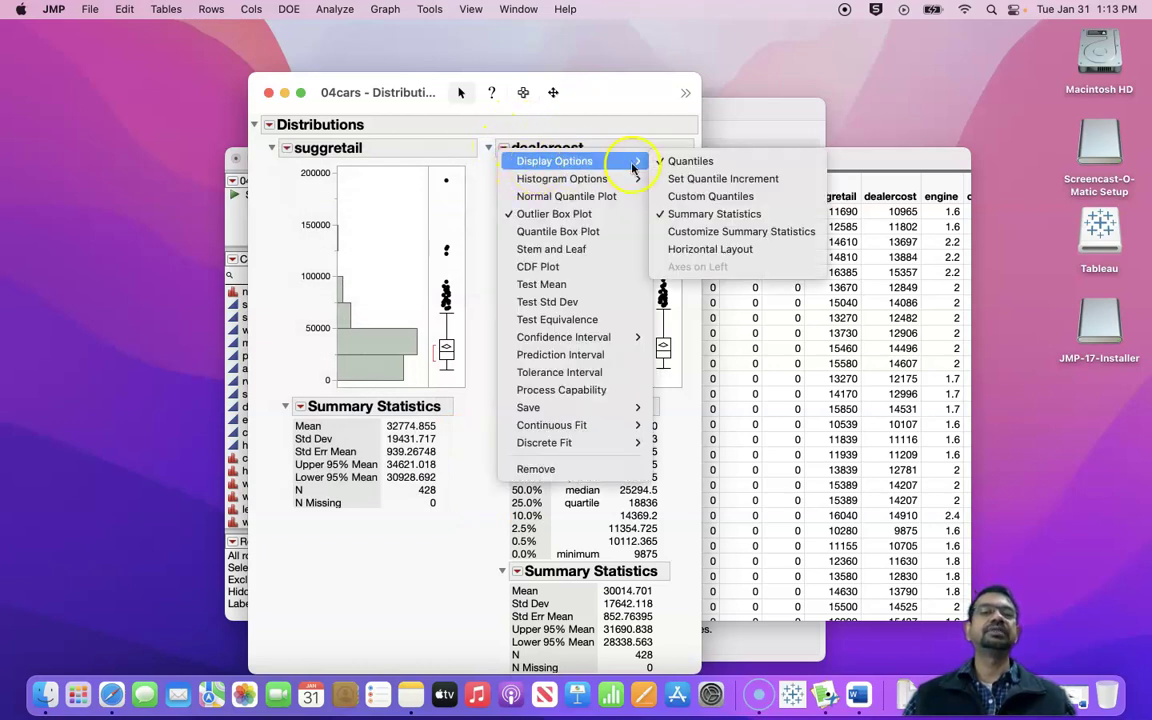
left_click(665, 162)
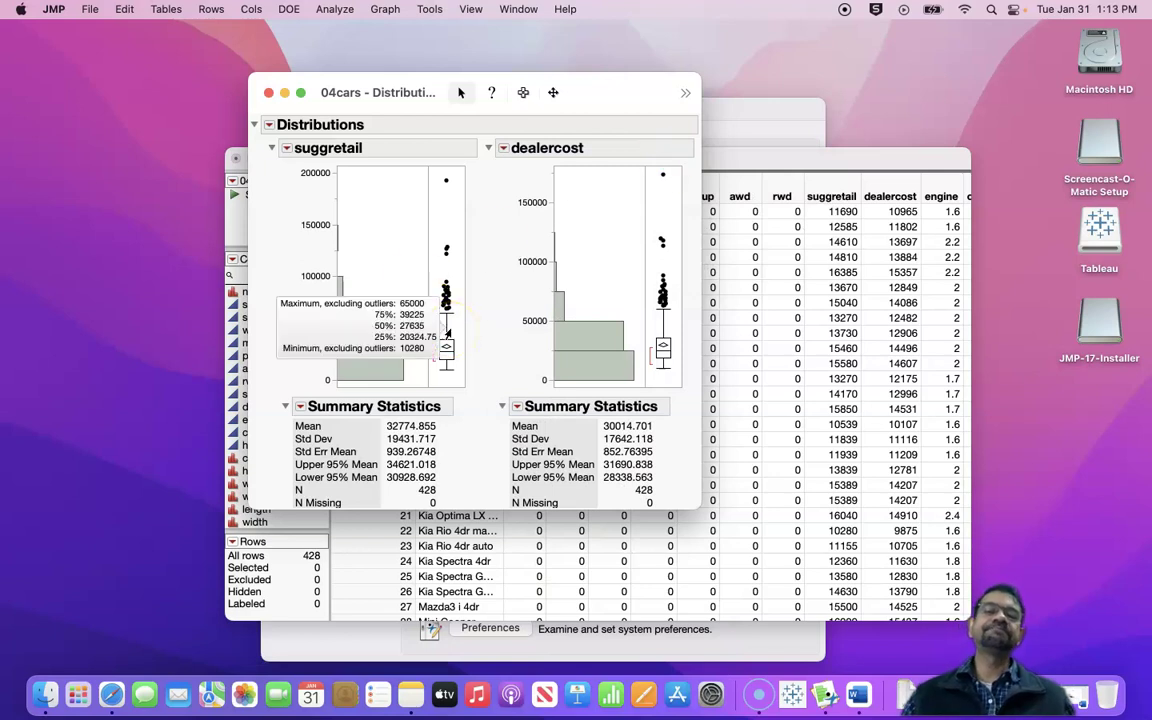
- Save the report's script to the data table as "Distribution of suggretail, dealercost" and close the Distribution report
left_click_drag(626, 106, 708, 129)
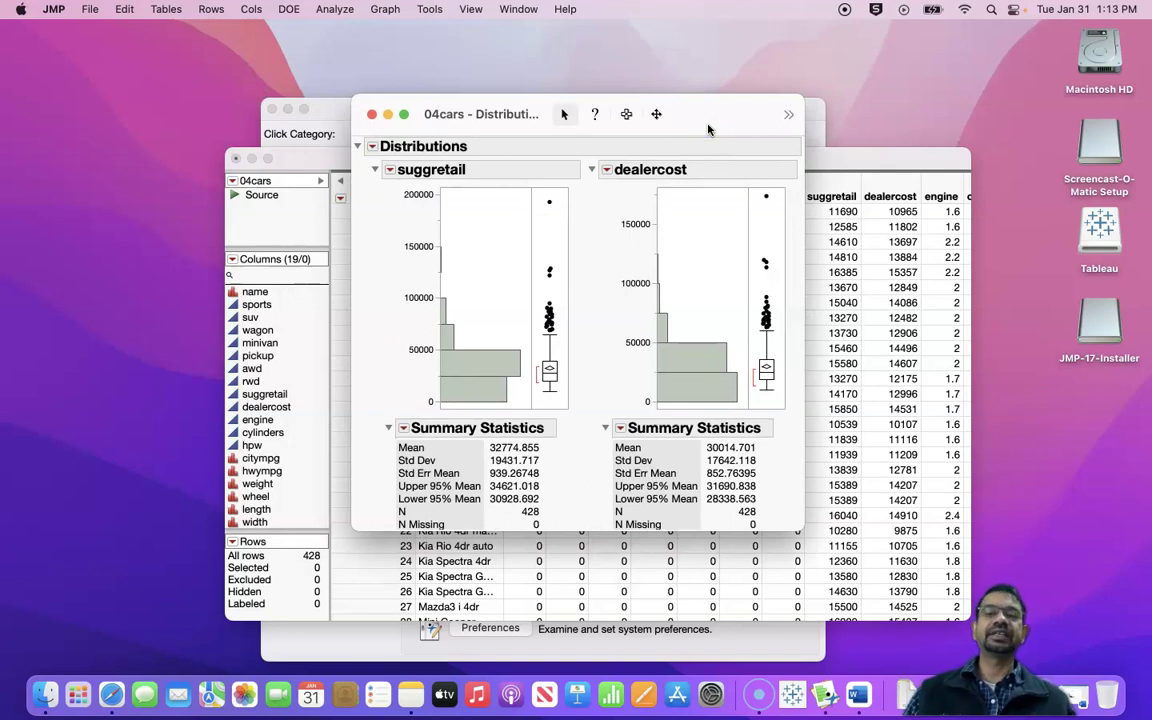
left_click(372, 147)
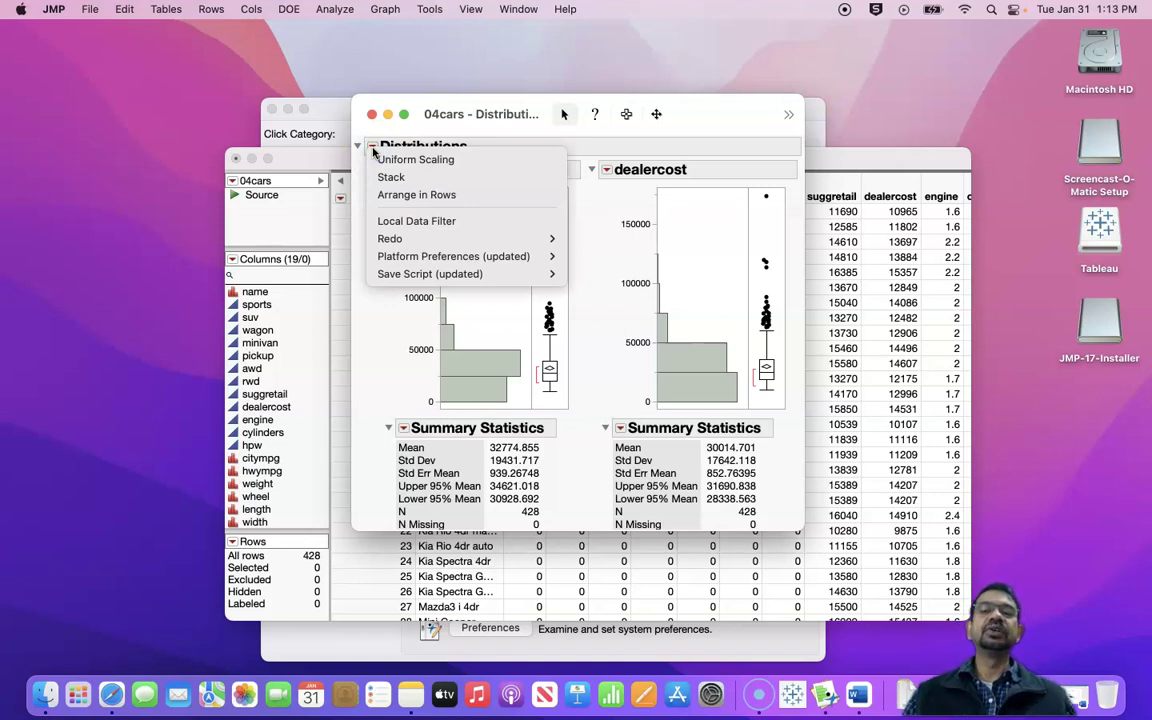
left_click(405, 276)
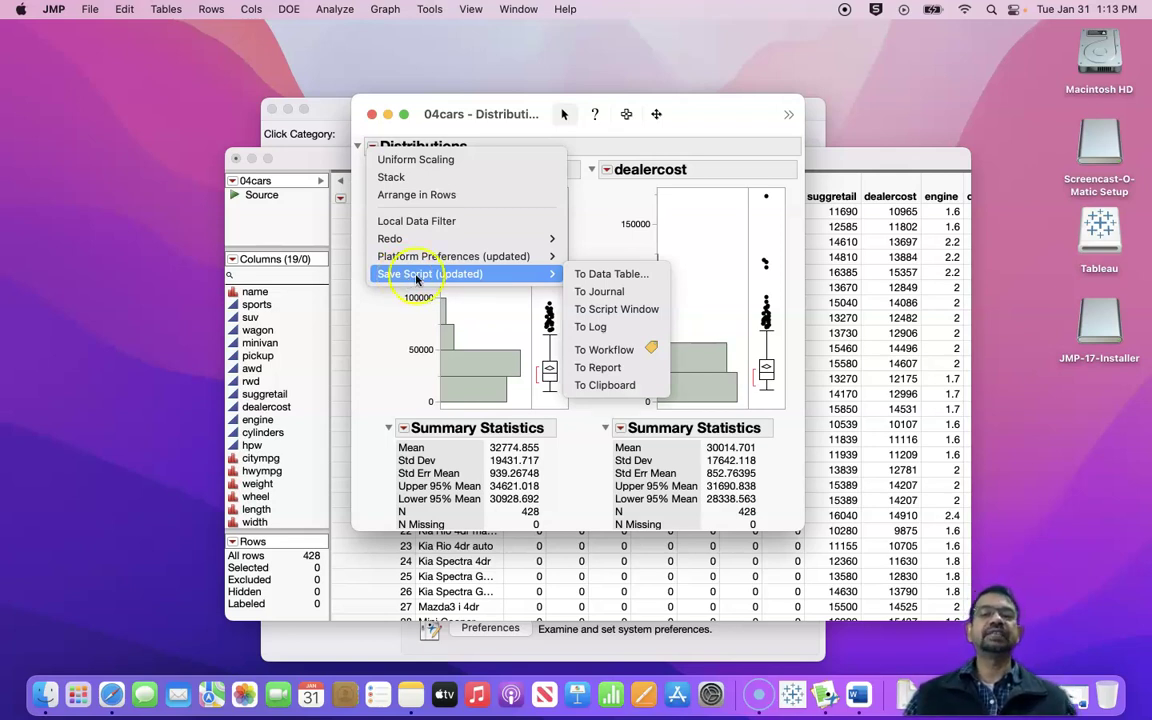
left_click(603, 274)
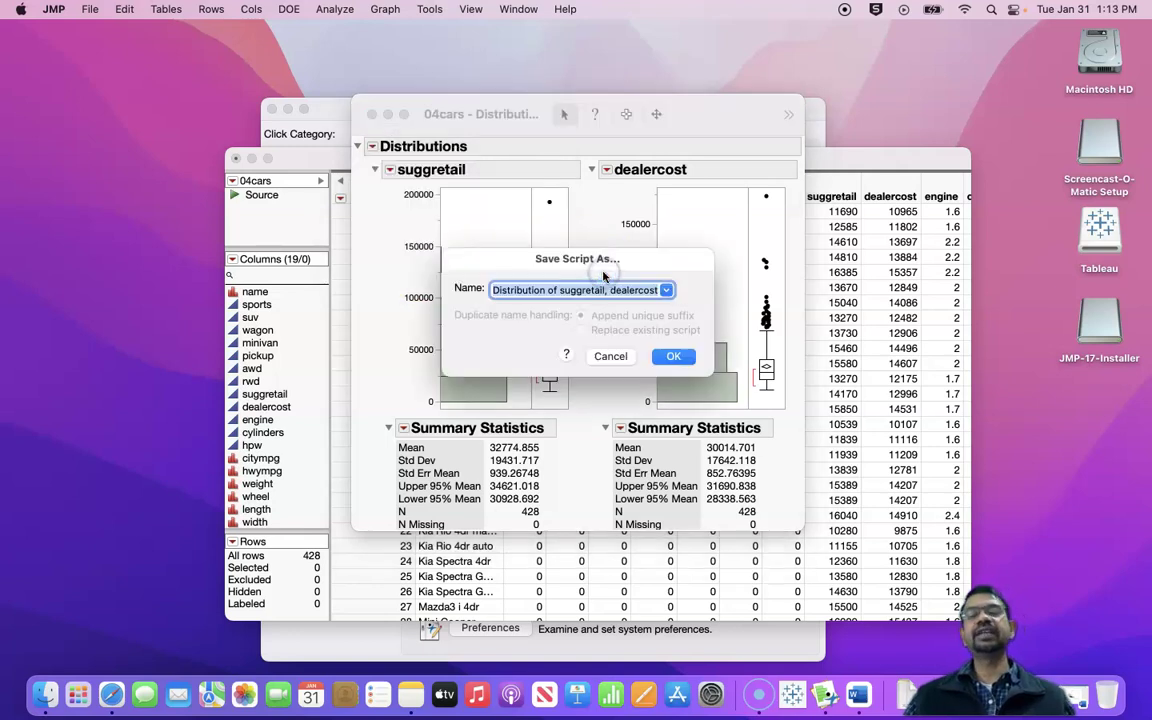
left_click(674, 357)
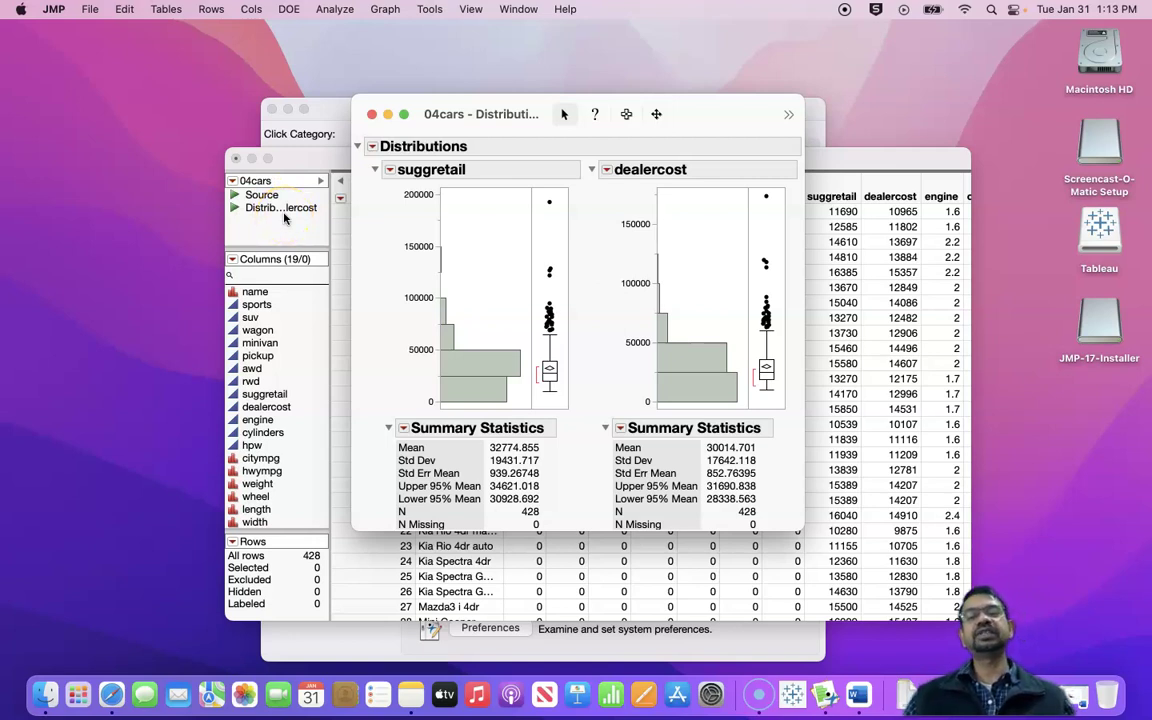
left_click(371, 114)
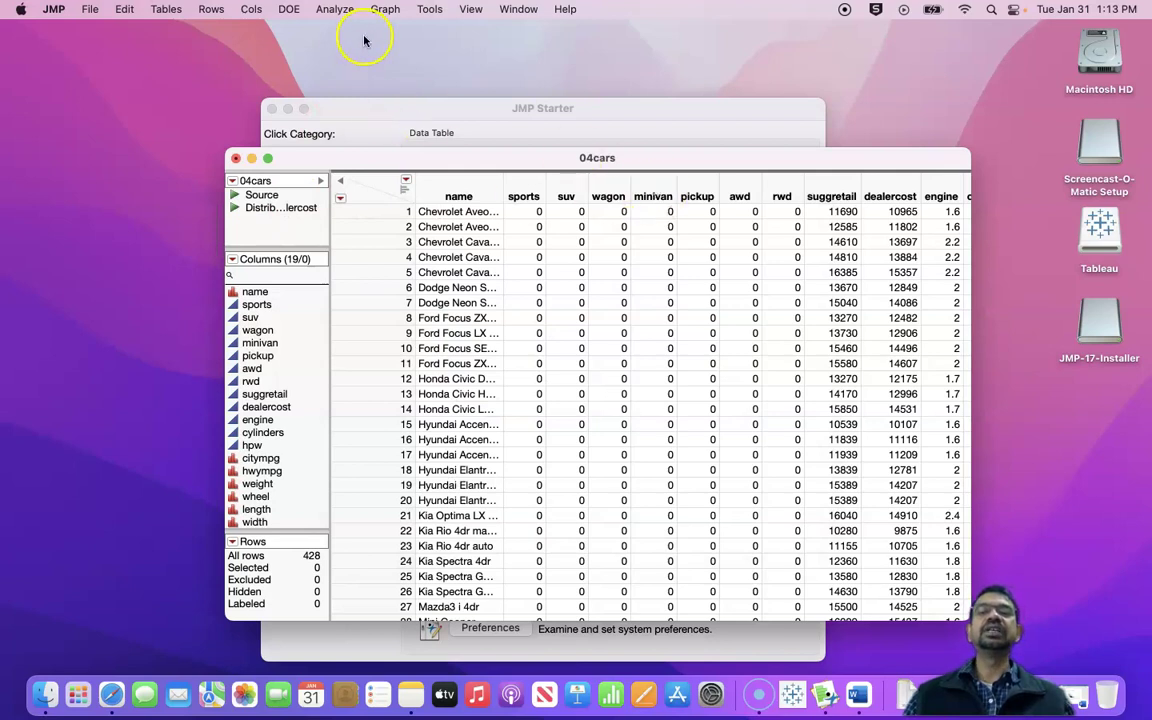
- Build a scatterplot in Graph Builder with suggretail on the Y axis and dealercost on the X axis
left_click(333, 8)
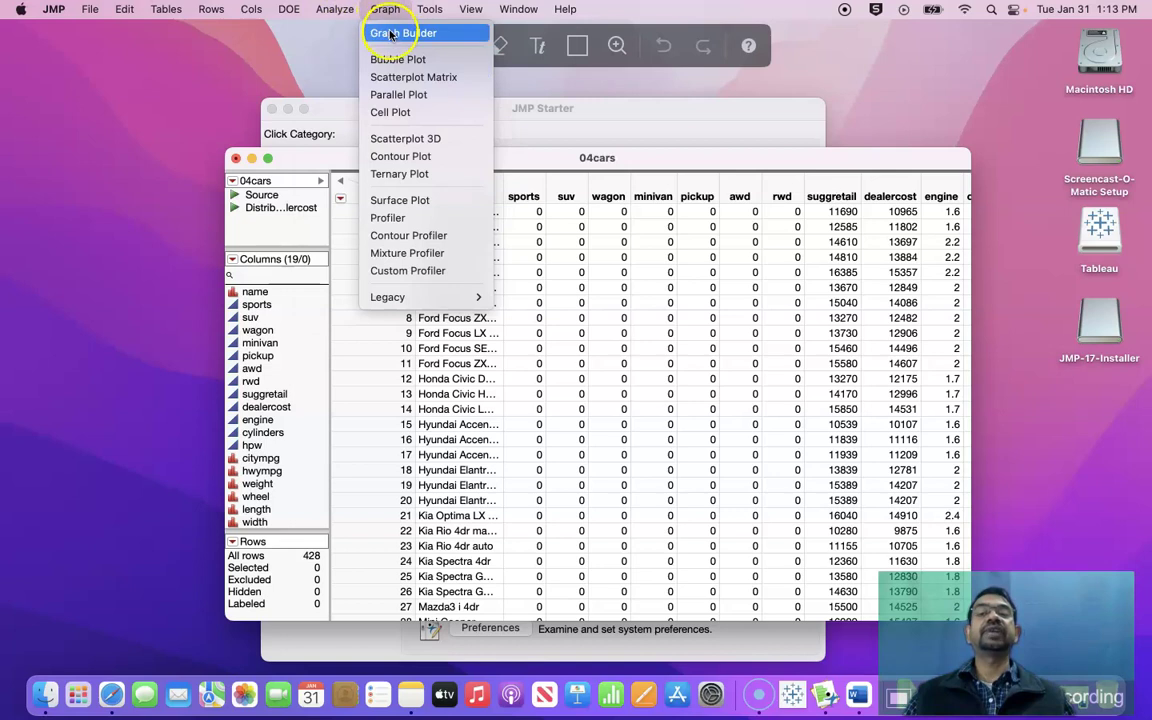
left_click(390, 35)
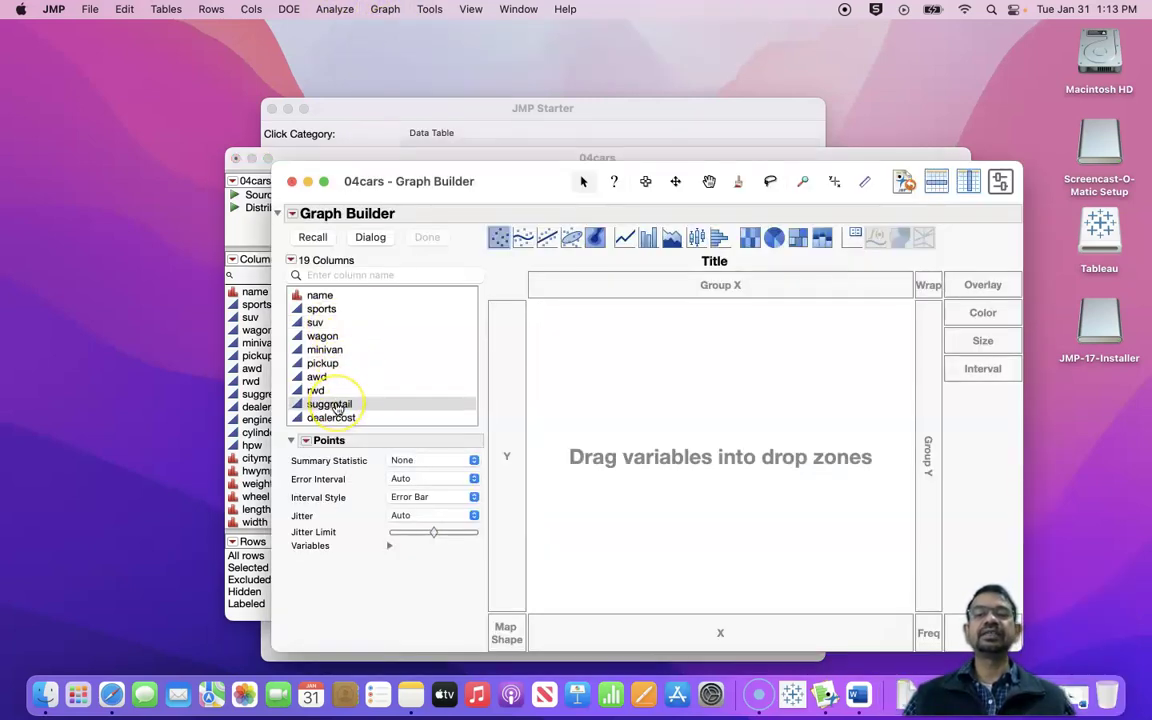
left_click_drag(336, 408, 503, 428)
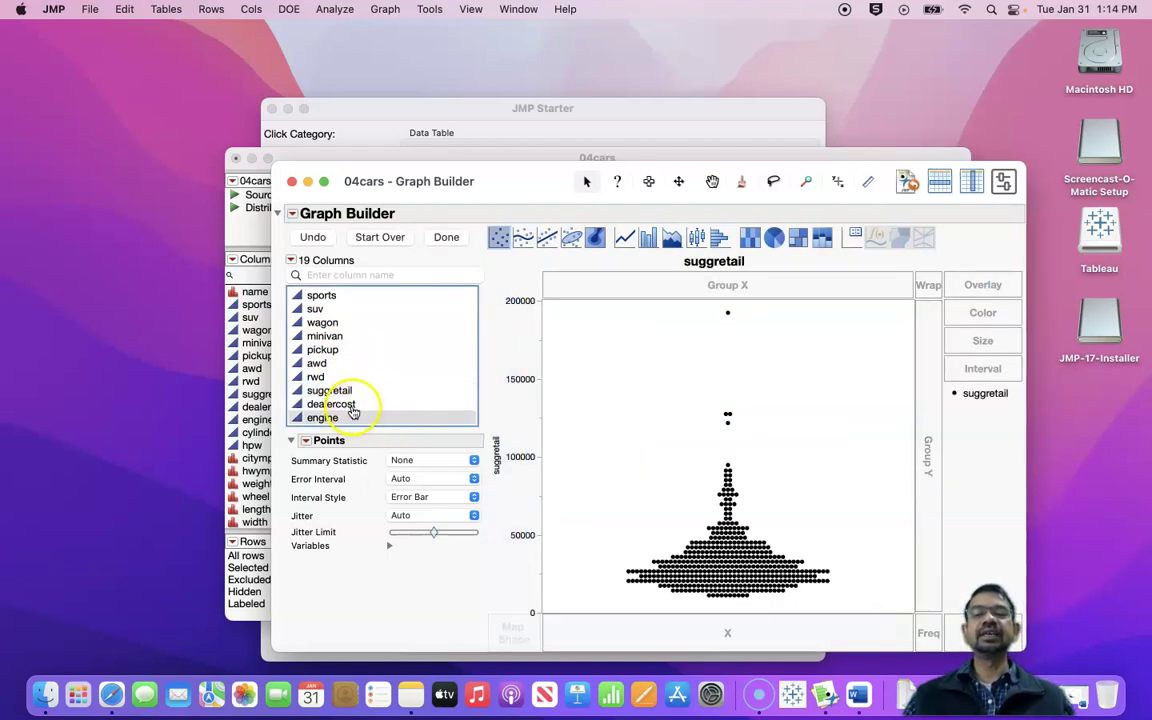
left_click(352, 405)
left_click_drag(352, 408, 746, 628)
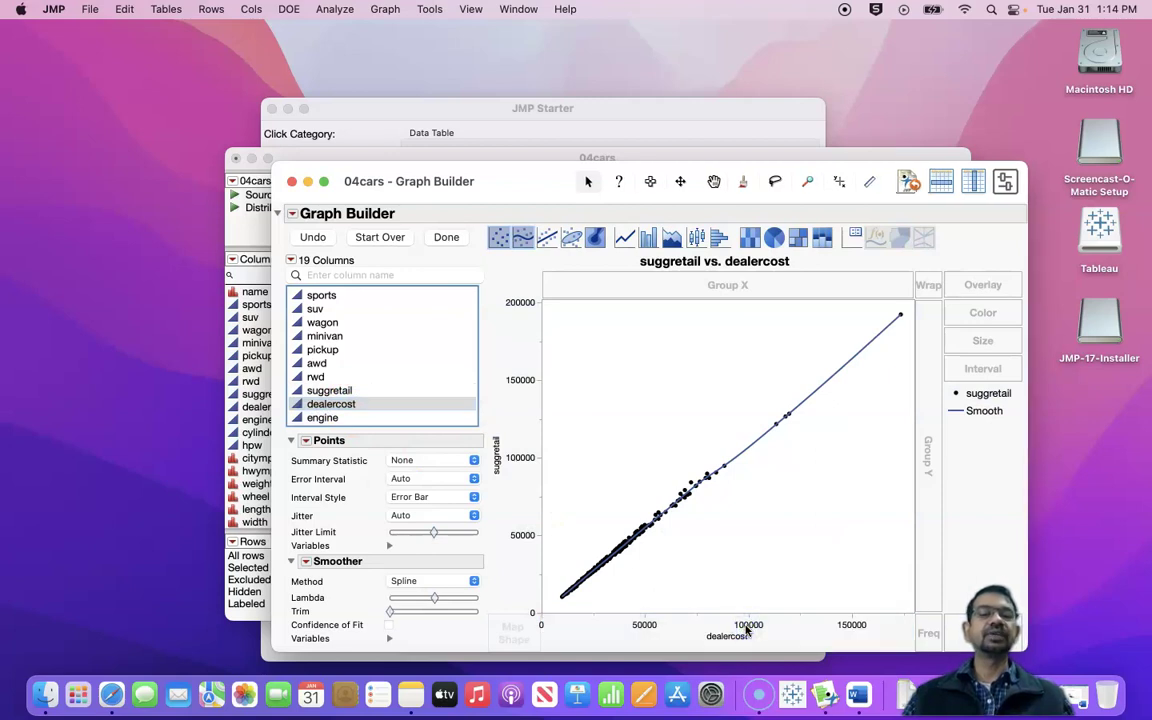
- Remove the smoother from the scatterplot to keep only the points, and assign the pickup column as the overlay
left_click(547, 243)
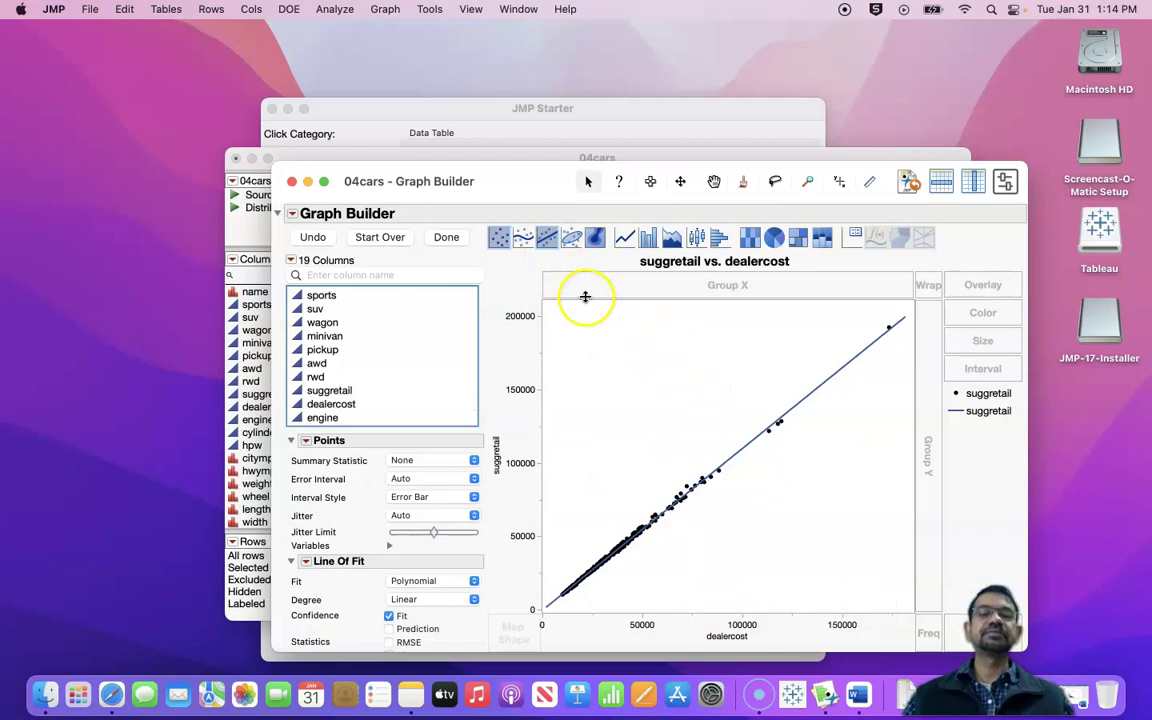
left_click(524, 240)
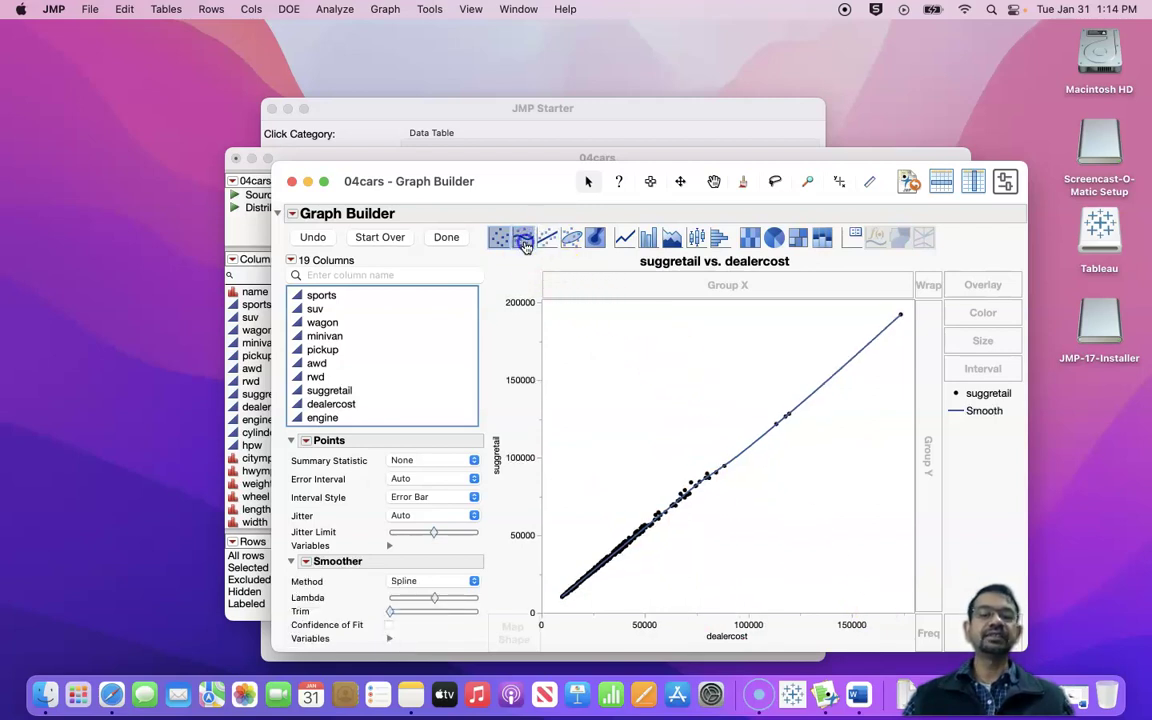
left_click(524, 243)
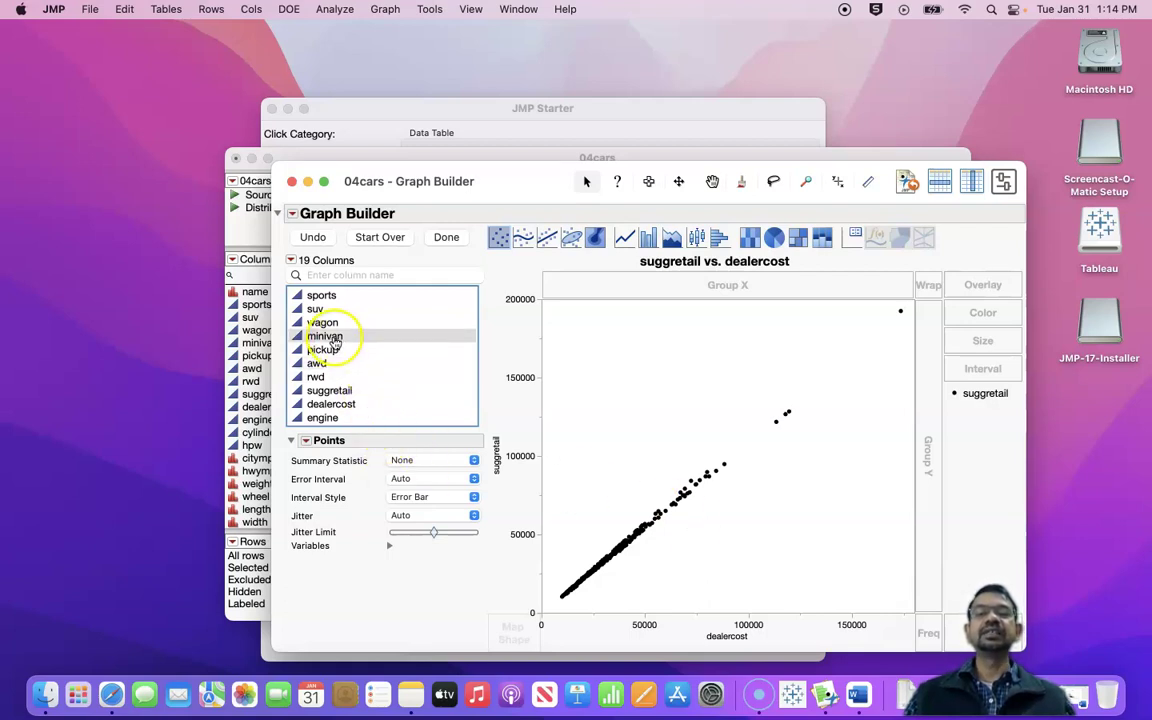
left_click(333, 350)
left_click_drag(333, 352, 982, 286)
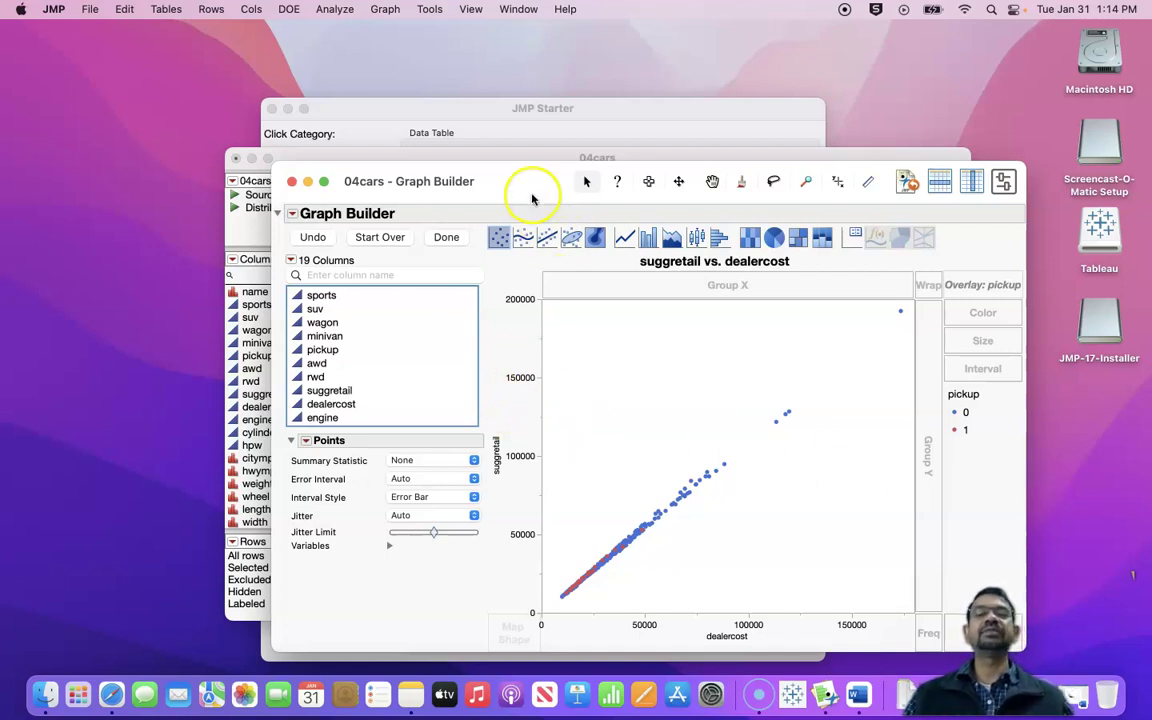
- Save the graph's script to the data table as "scatter- retail-dealer" and close Graph Builder
left_click_drag(532, 196, 636, 197)
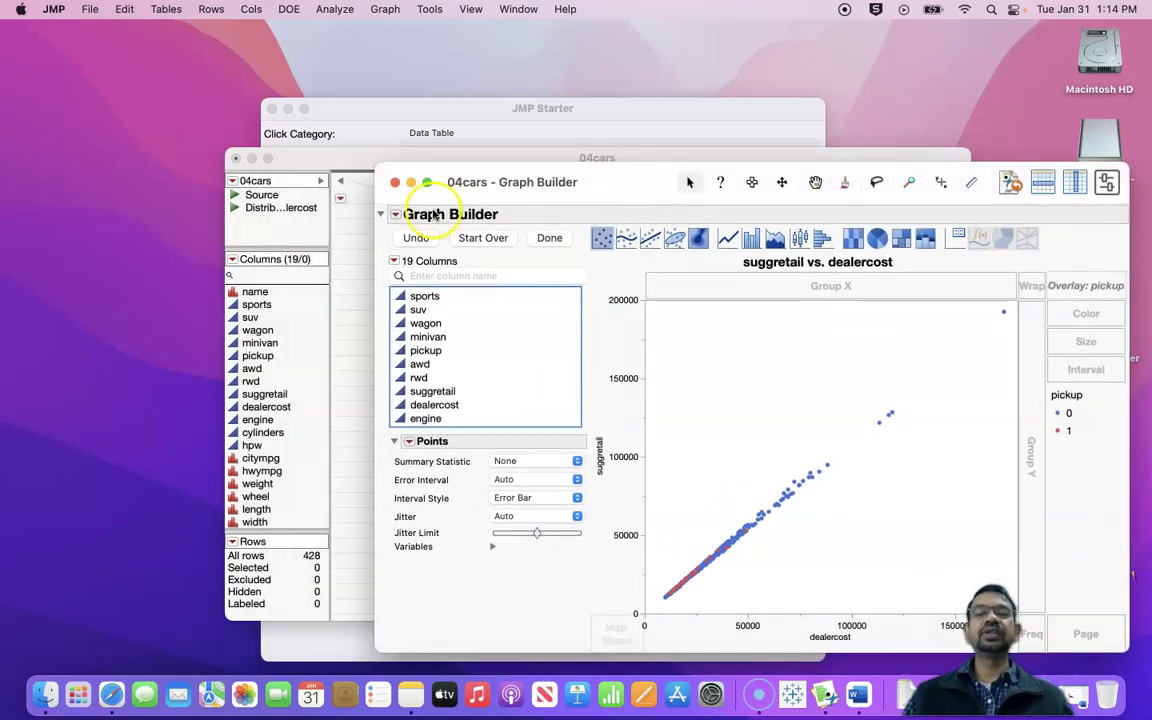
left_click(396, 218)
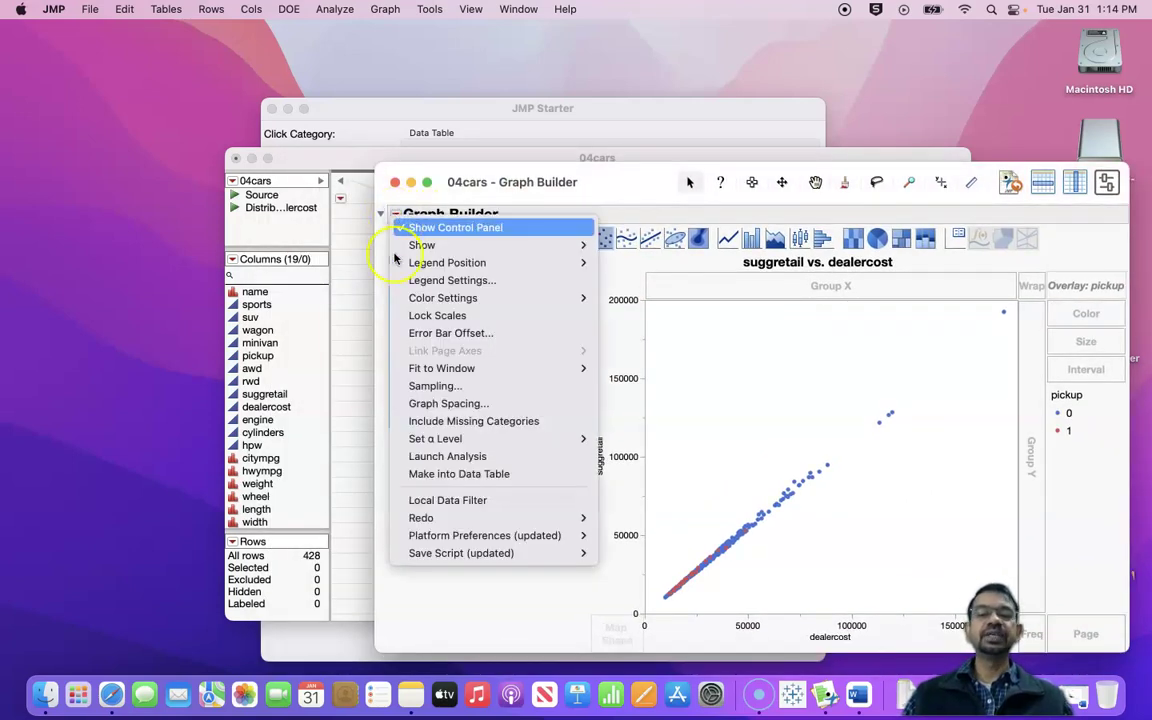
mouse_move(496, 556)
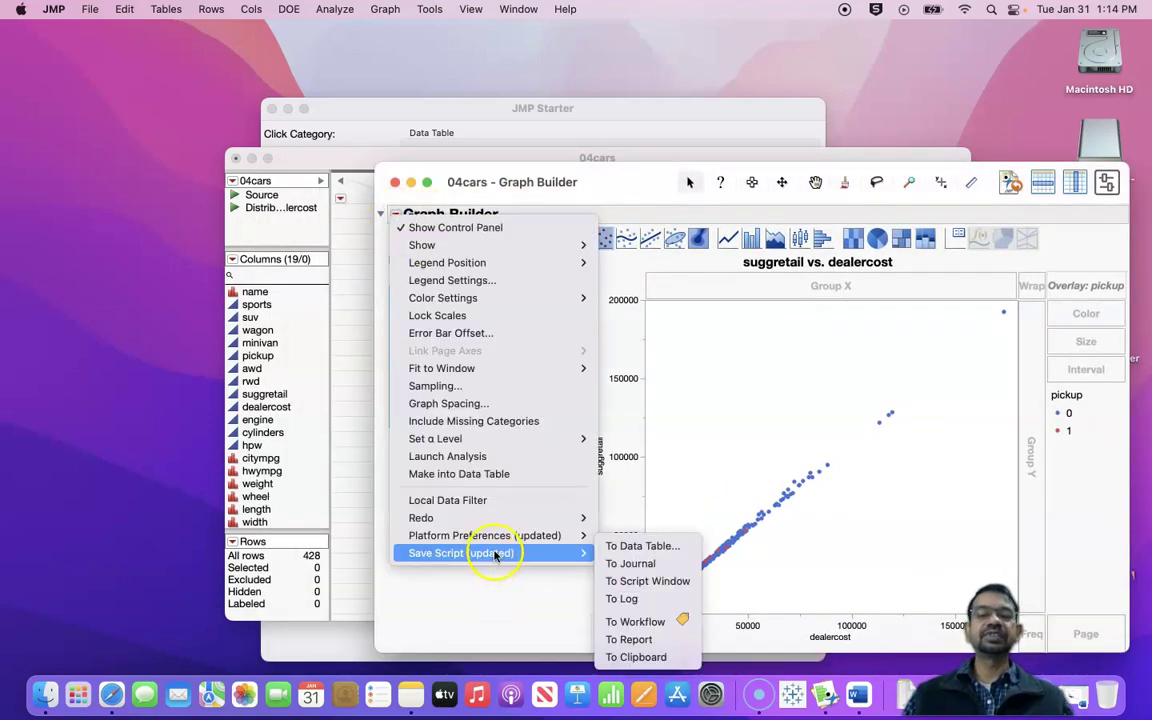
left_click(618, 546)
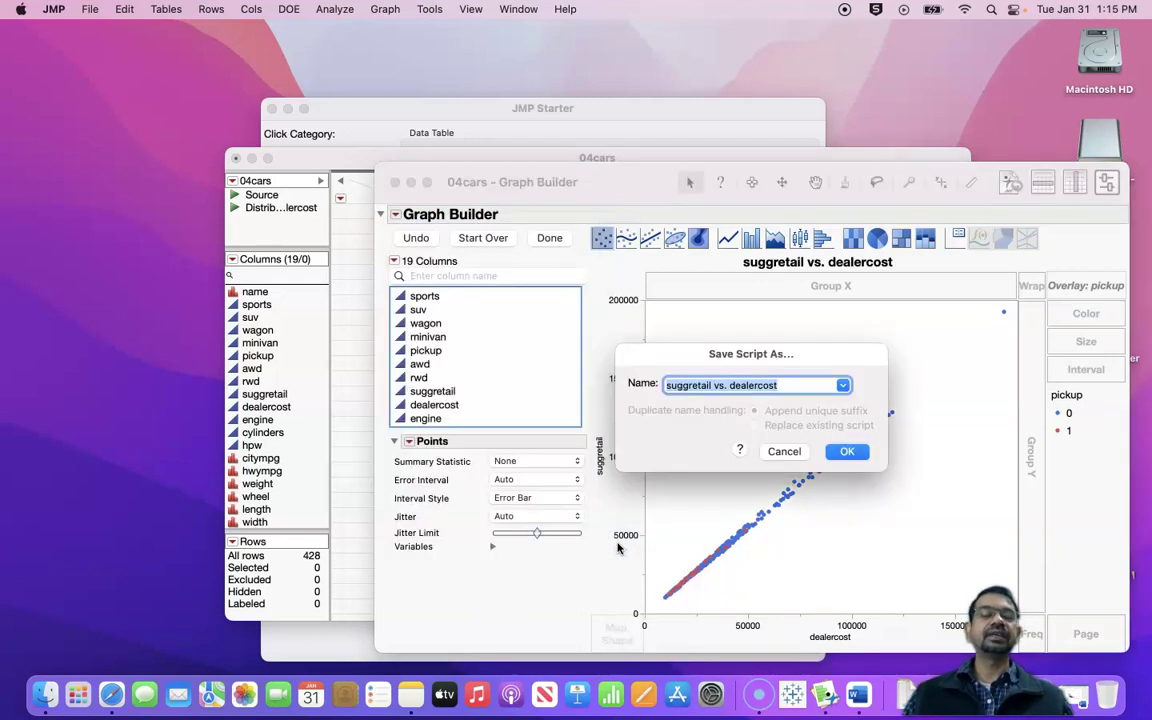
left_click(788, 381)
triple_click(788, 381)
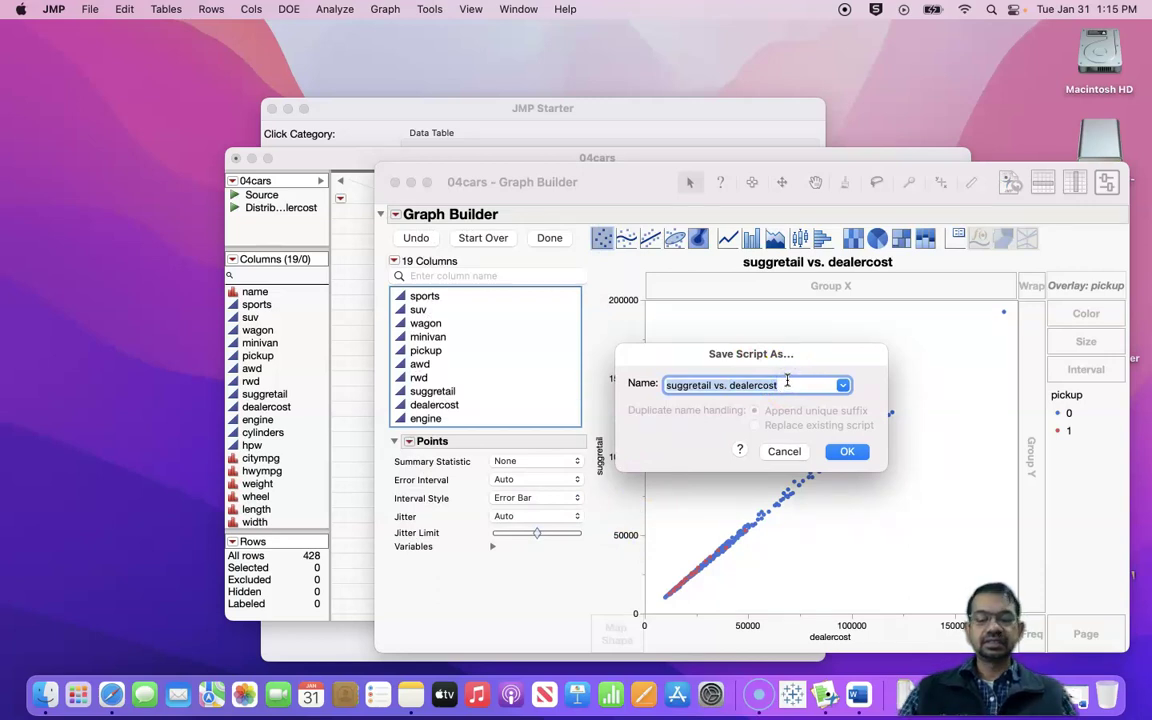
type("scatter-")
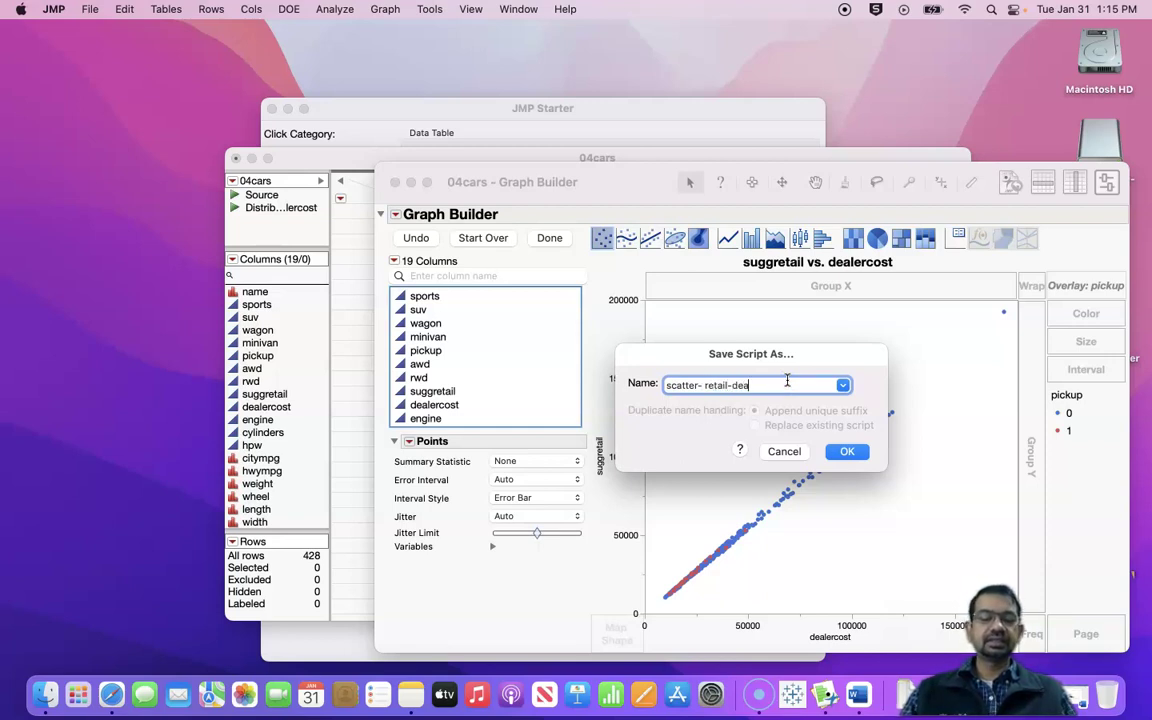
left_click(850, 453)
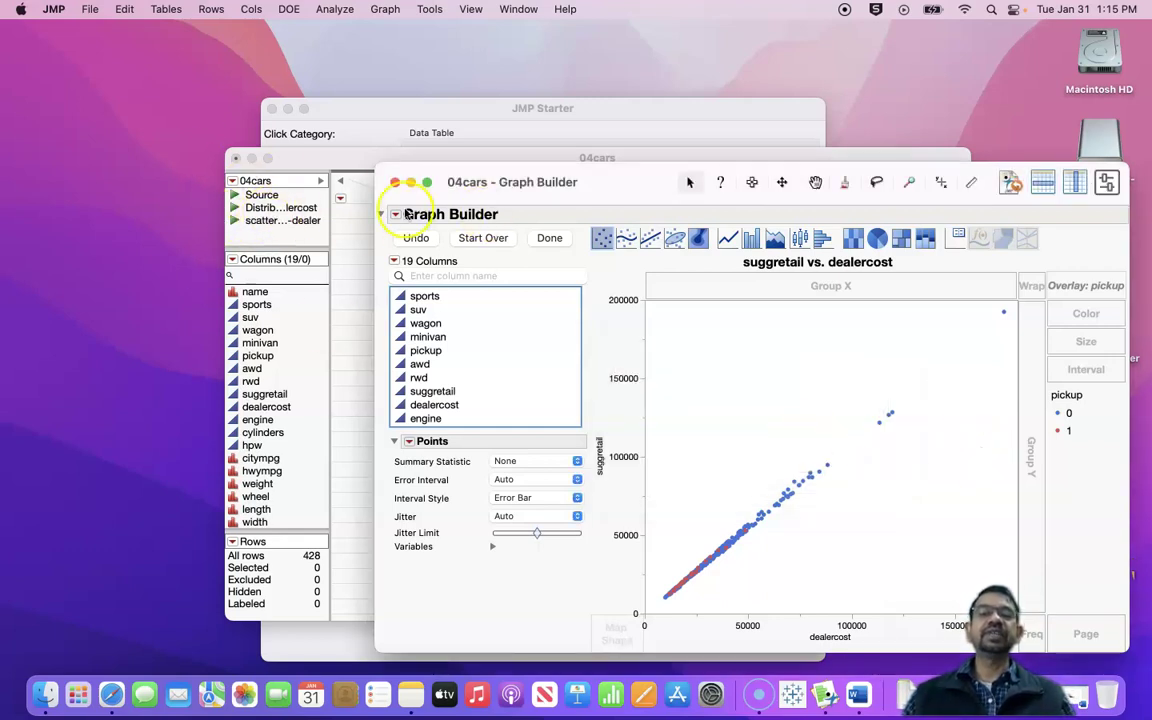
left_click(395, 182)
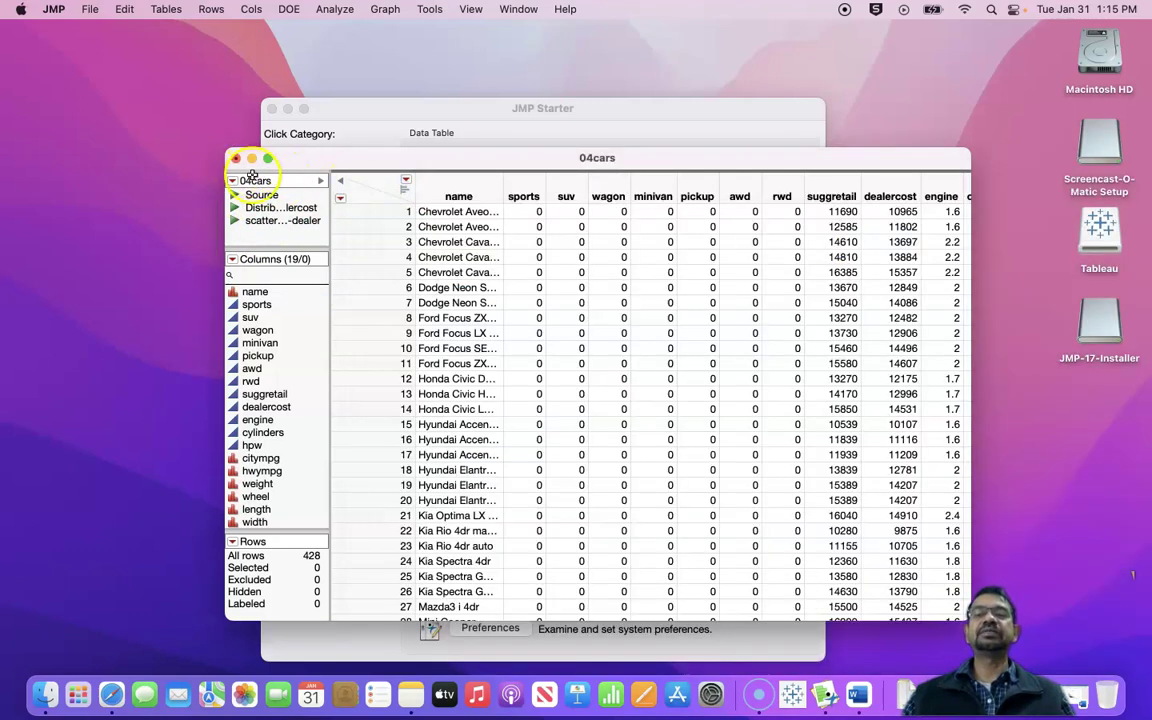
- Save the data table as "04cars-new" in the Downloads folder and close the table
left_click(90, 9)
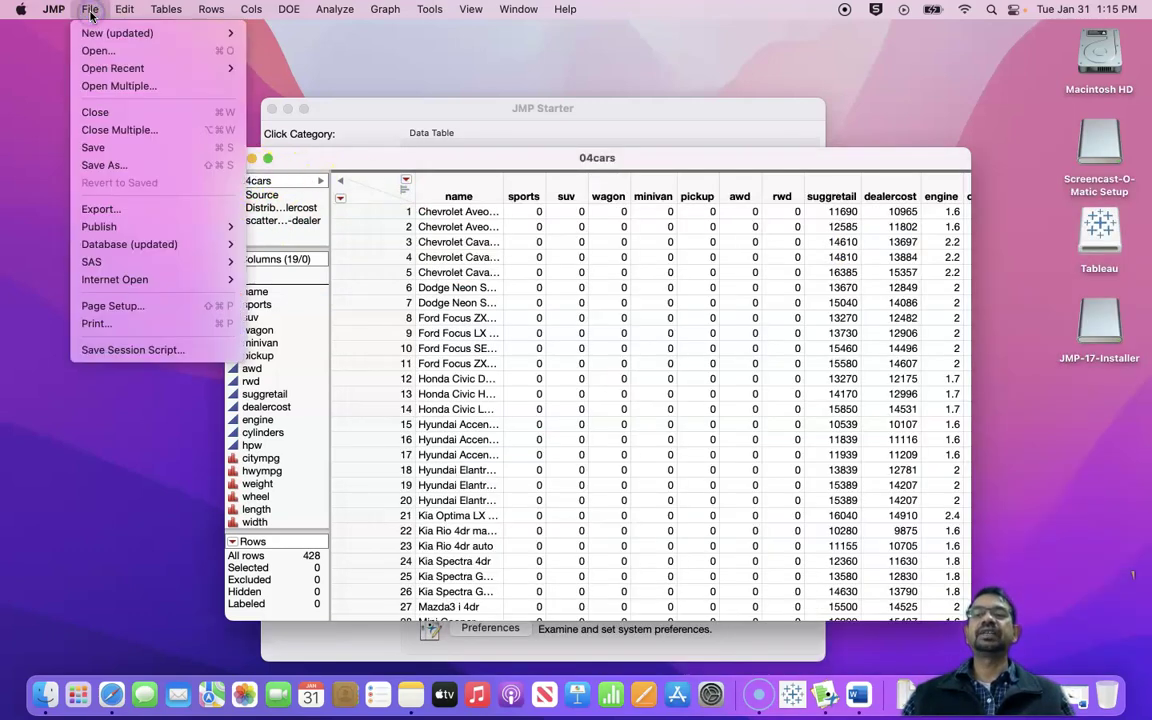
left_click(103, 166)
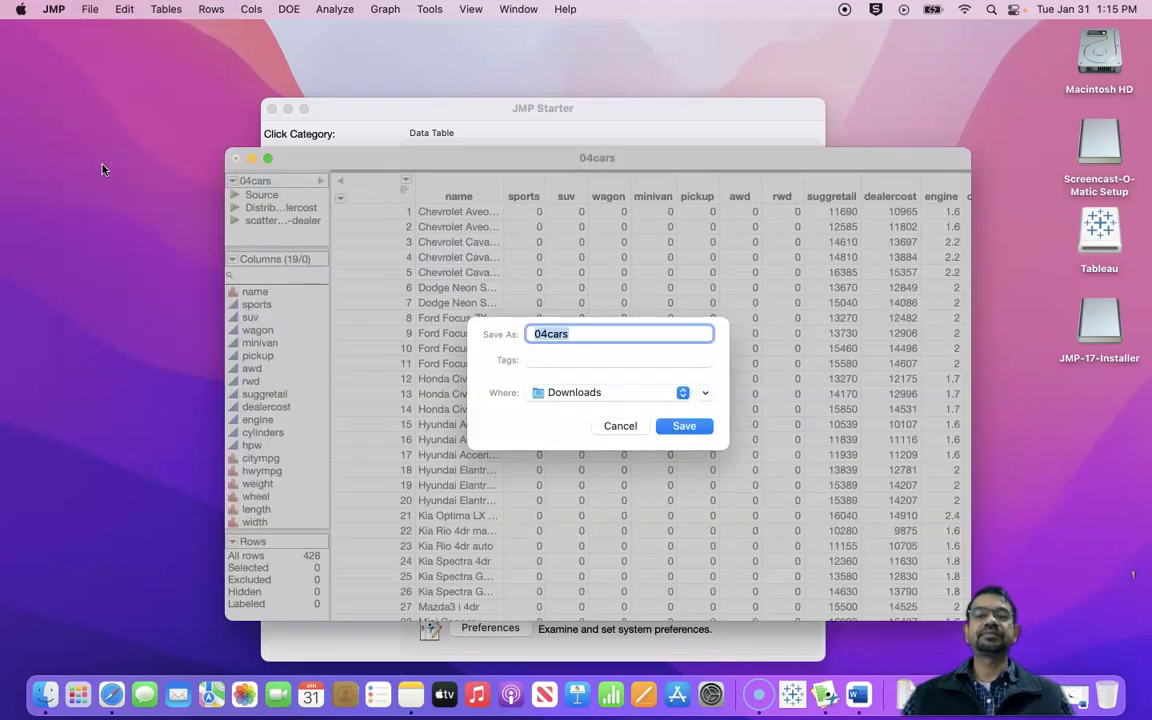
left_click(591, 329)
type("-new")
left_click(690, 427)
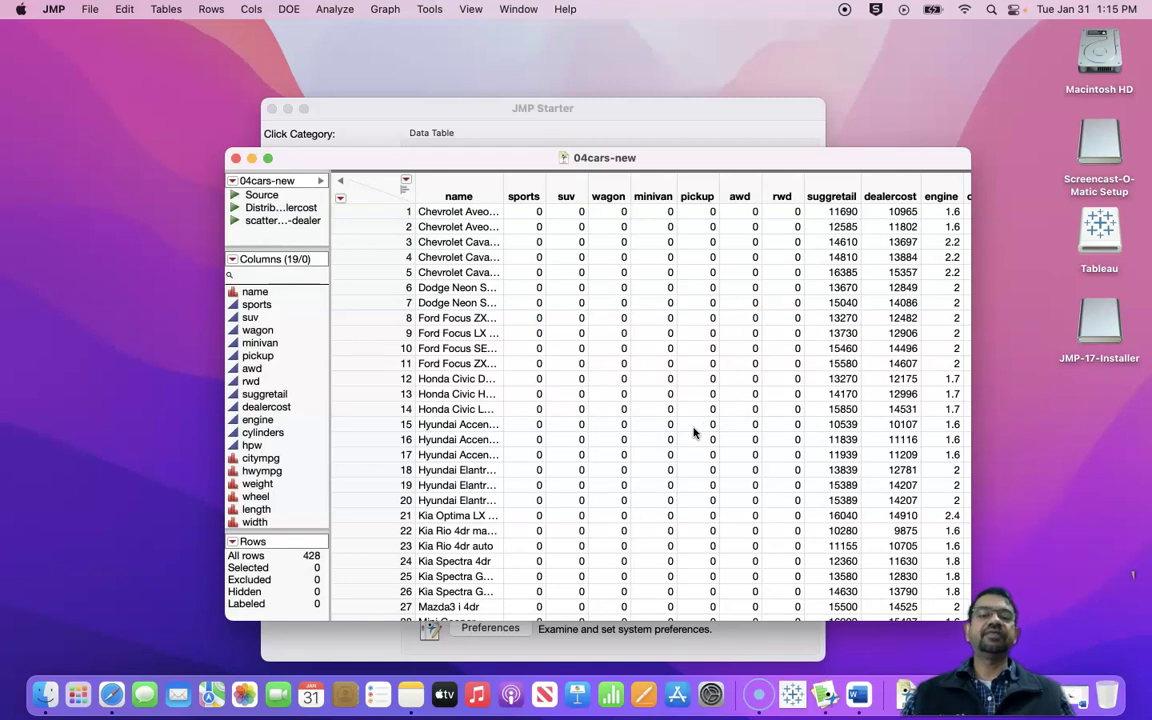
left_click(235, 159)
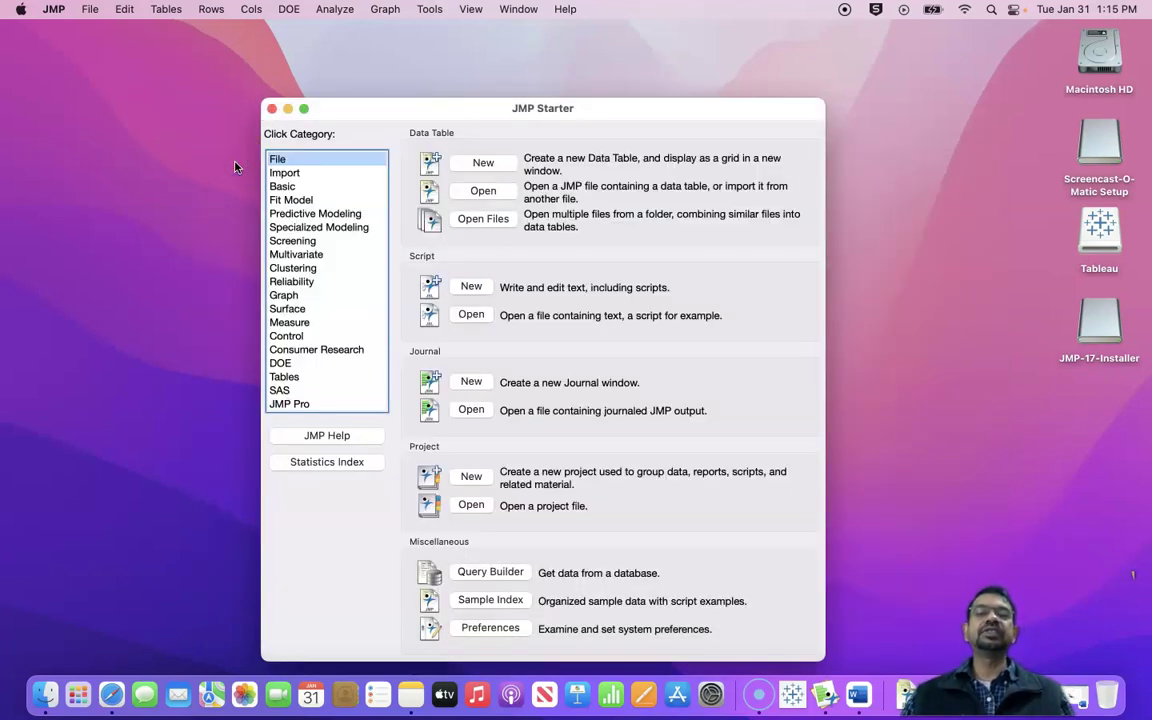
- Reopen the 04cars-new data table from the Downloads folder
left_click(486, 192)
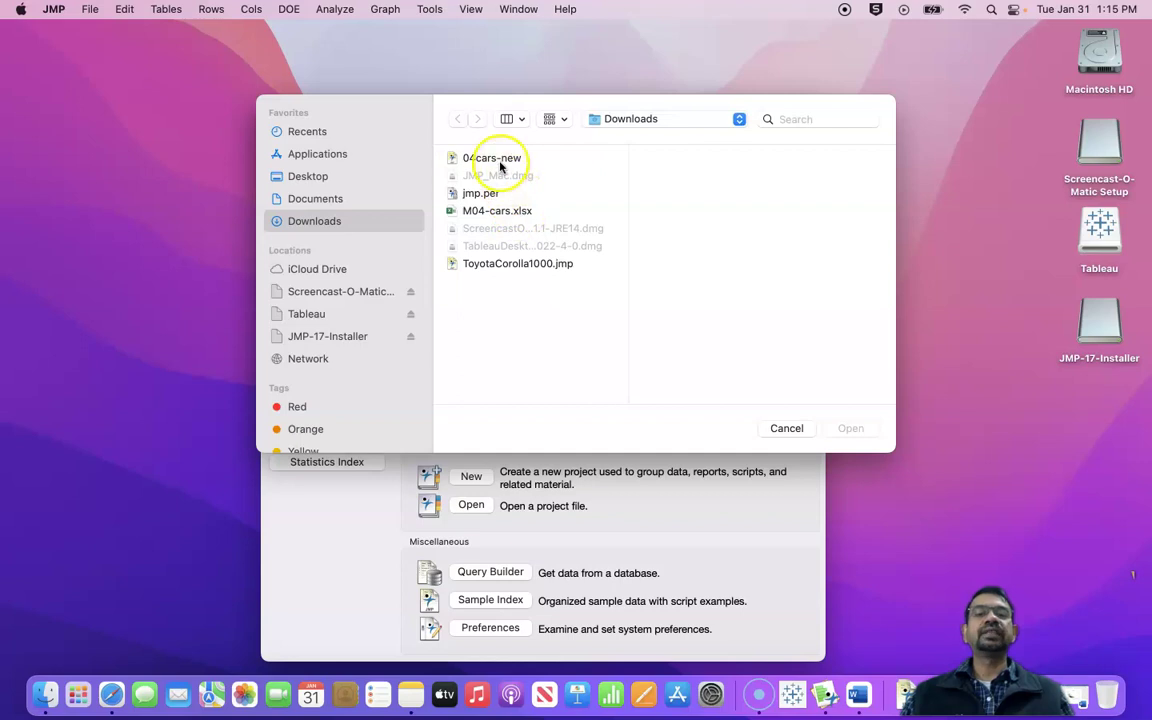
left_click(495, 162)
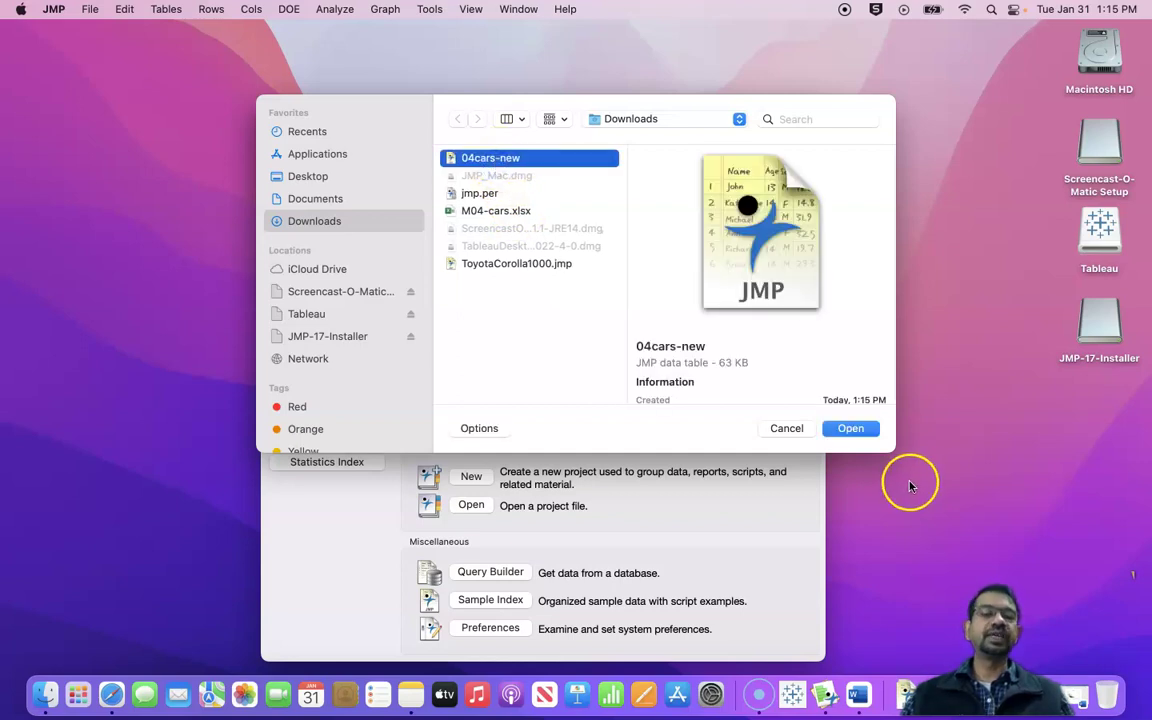
left_click(862, 432)
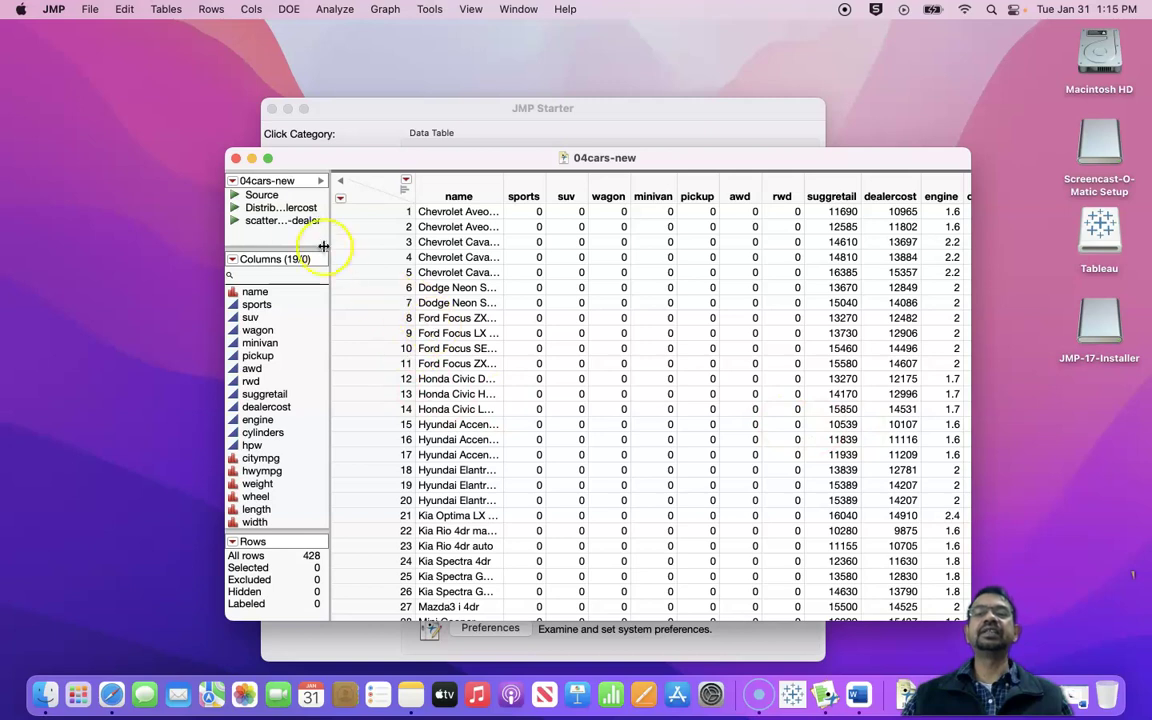
- Run the saved distribution script, close its report, and run the saved "scatter- retail-dealer" script
left_click(232, 208)
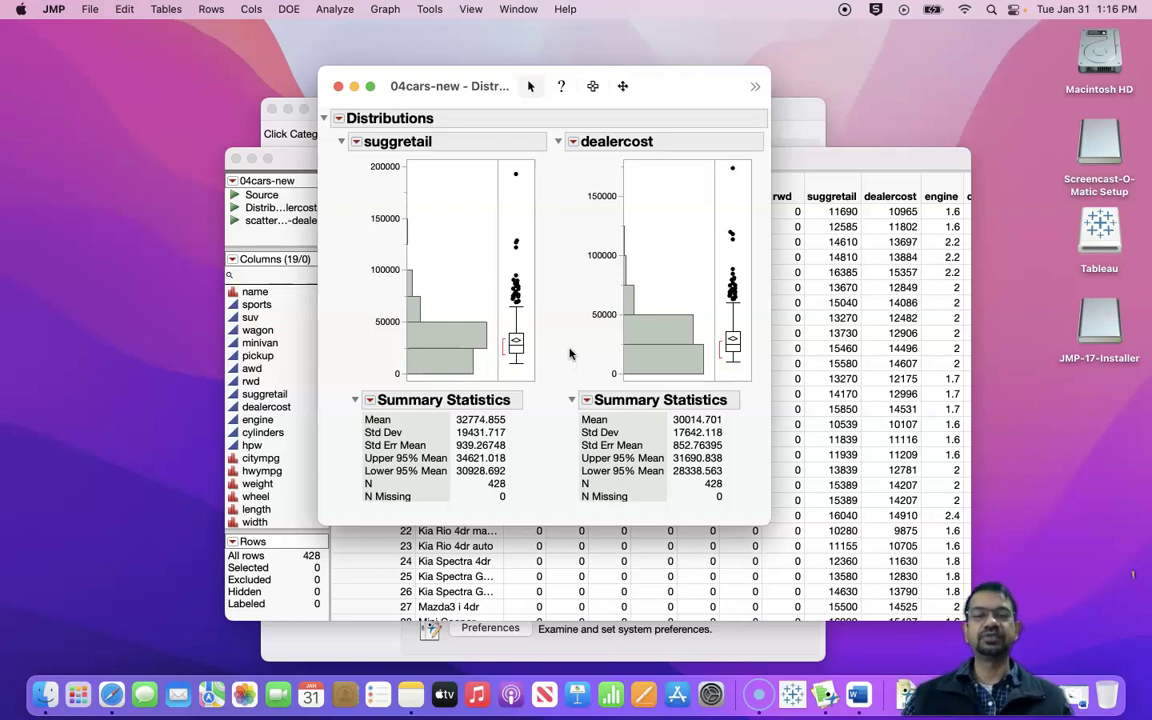
left_click(338, 86)
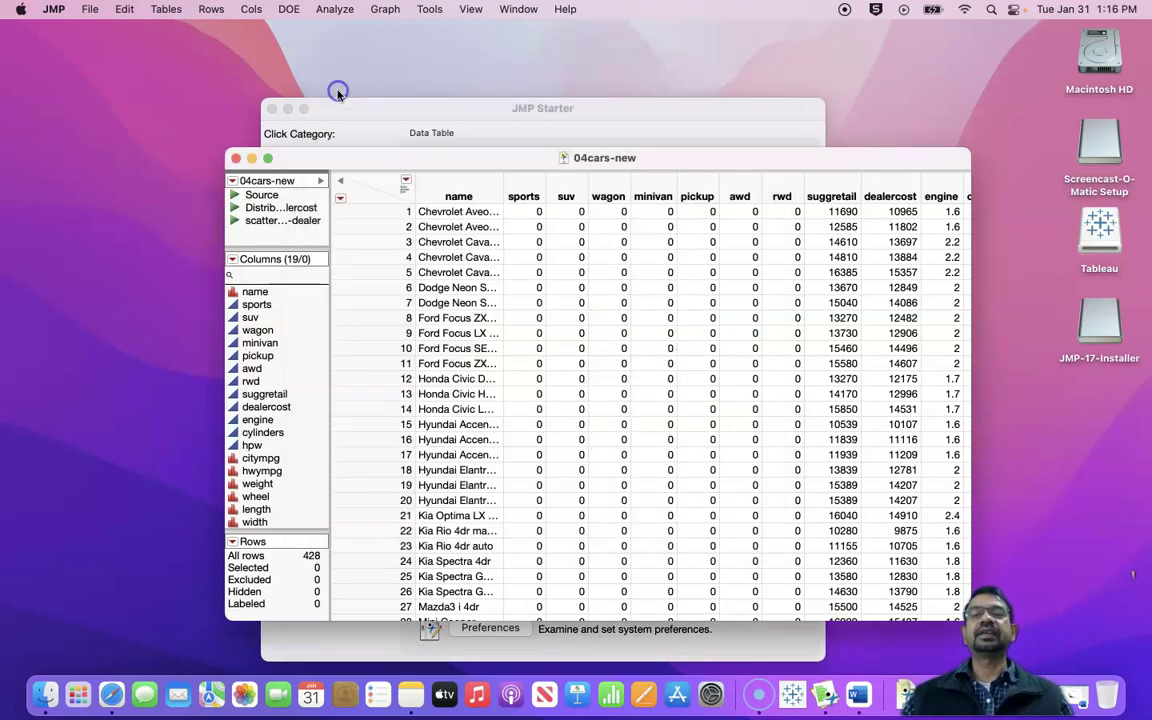
left_click(234, 221)
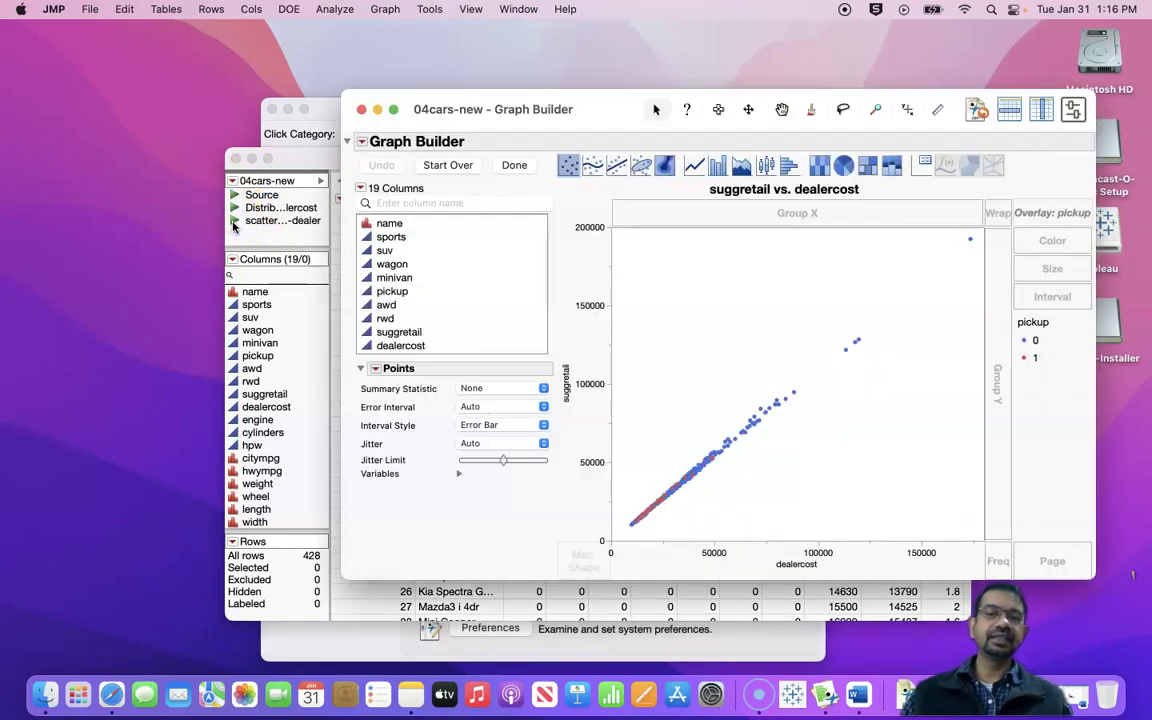